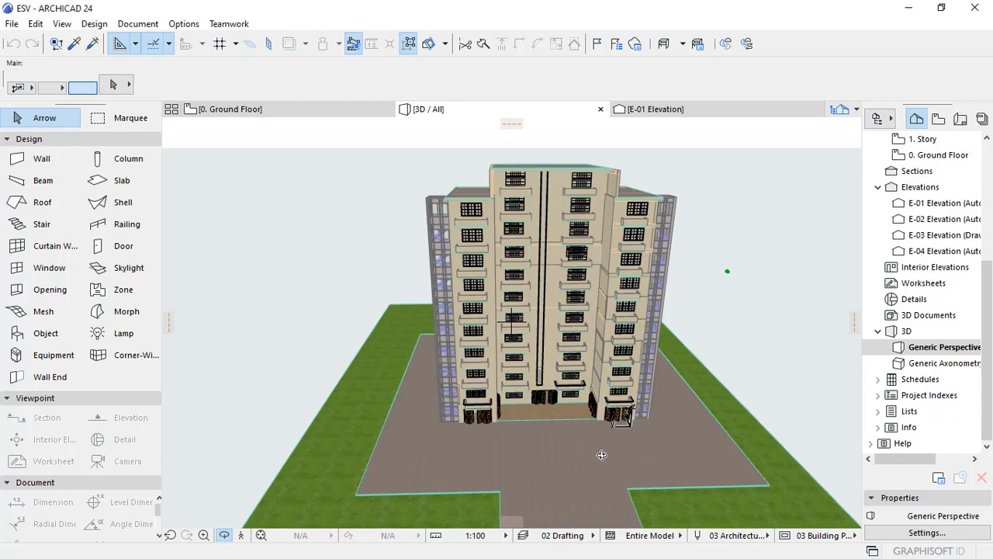
Orbit the ARCHICAD building to show its right side, long side and stair tower
mouse_move(699, 434)
mouse_down()
mouse_move(432, 421)
mouse_move(153, 427)
mouse_up()
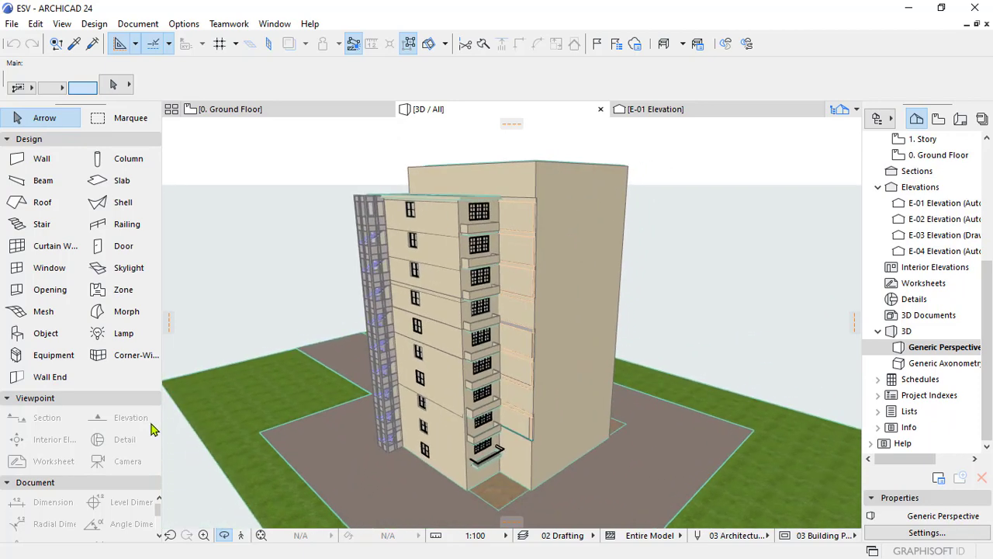
mouse_move(636, 444)
mouse_down()
mouse_move(721, 395)
mouse_move(730, 403)
mouse_move(604, 467)
mouse_move(350, 466)
mouse_move(429, 435)
mouse_move(692, 428)
mouse_move(622, 433)
mouse_up()
drag(373, 479, 582, 451)
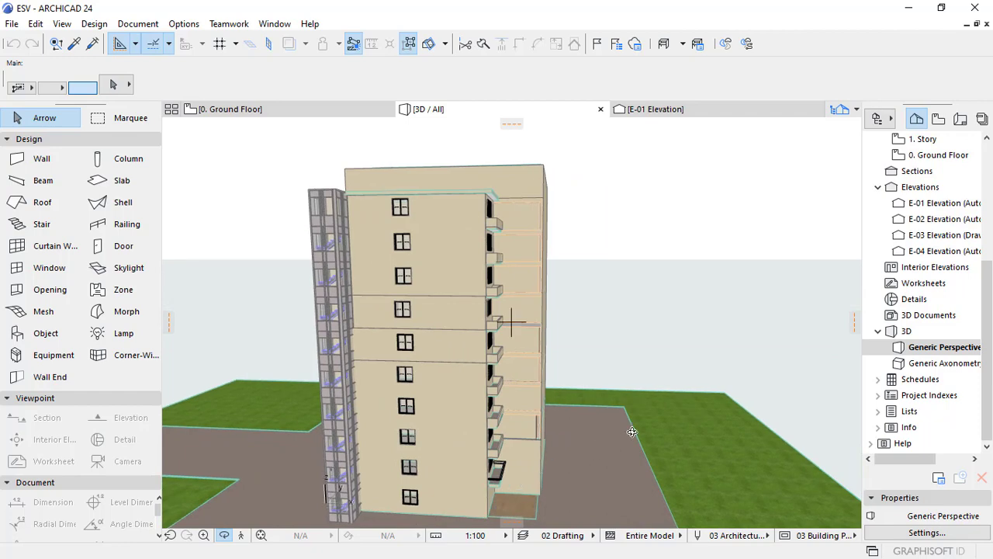
scroll(632, 432, down, 3)
scroll(632, 431, up, 2)
scroll(632, 432, up, 1)
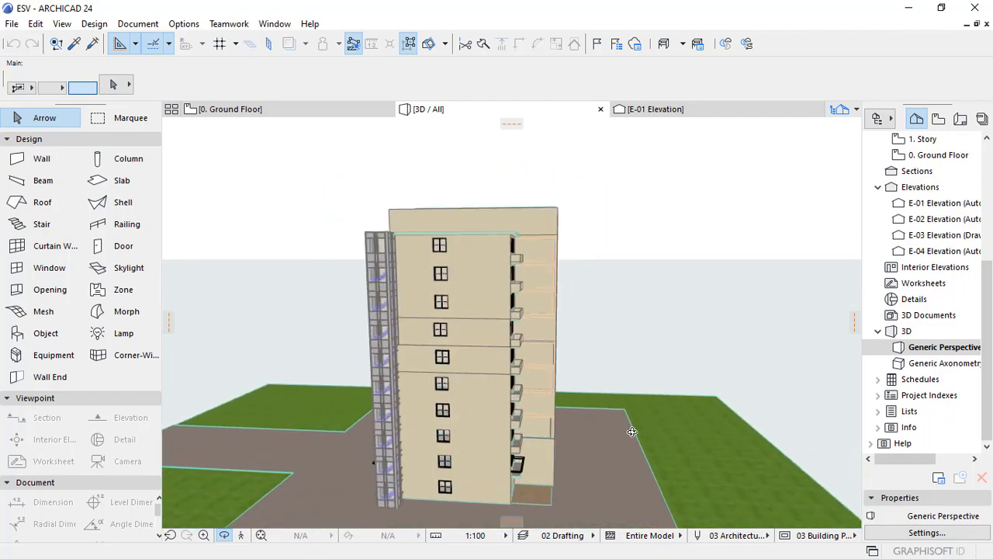
Continue orbiting and zooming past the left side and site to a near-frontal view
mouse_move(472, 428)
mouse_down()
mouse_move(370, 465)
mouse_move(498, 419)
mouse_move(600, 414)
mouse_up()
scroll(600, 414, down, 1)
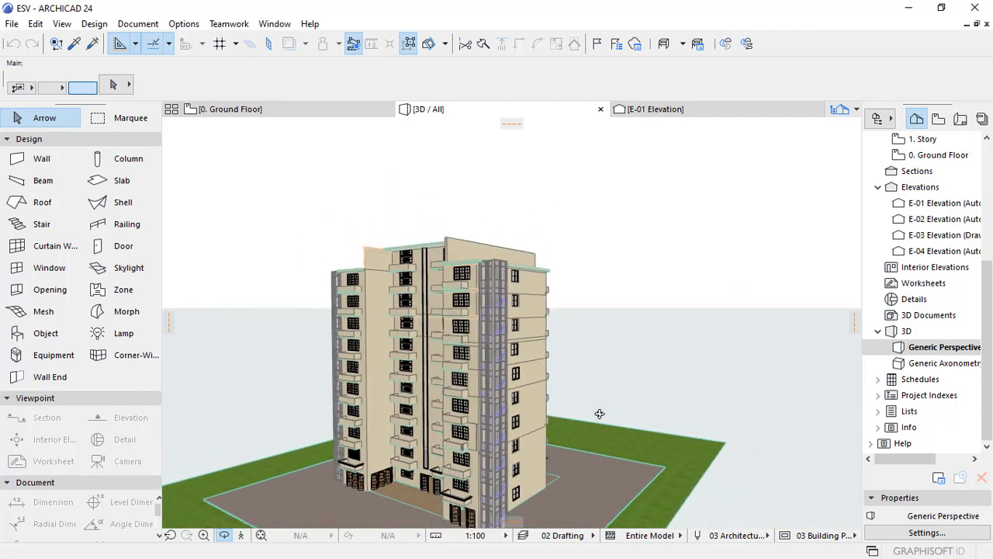
scroll(600, 413, down, 1)
scroll(600, 413, down, 1)
scroll(600, 413, up, 2)
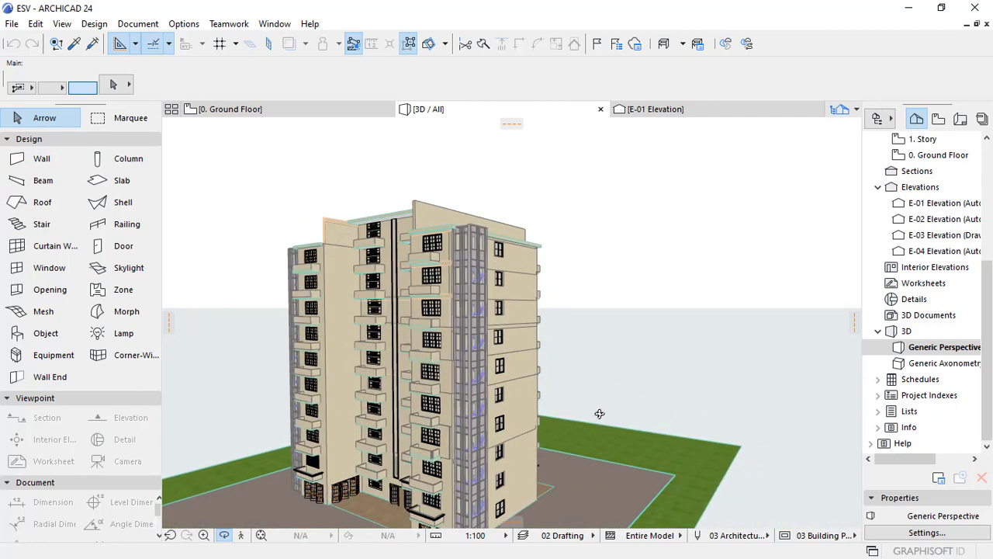
scroll(600, 414, down, 1)
scroll(600, 414, up, 1)
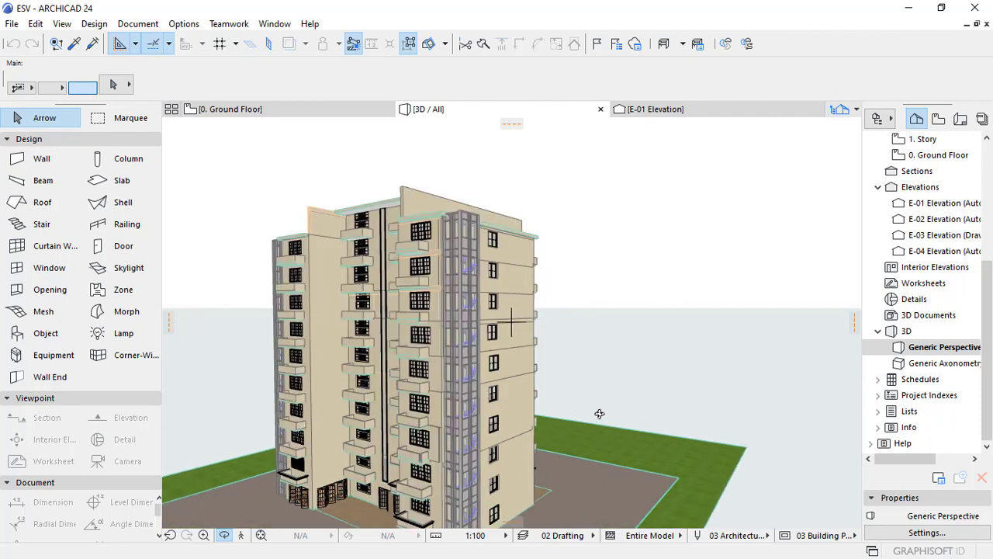
scroll(600, 414, down, 1)
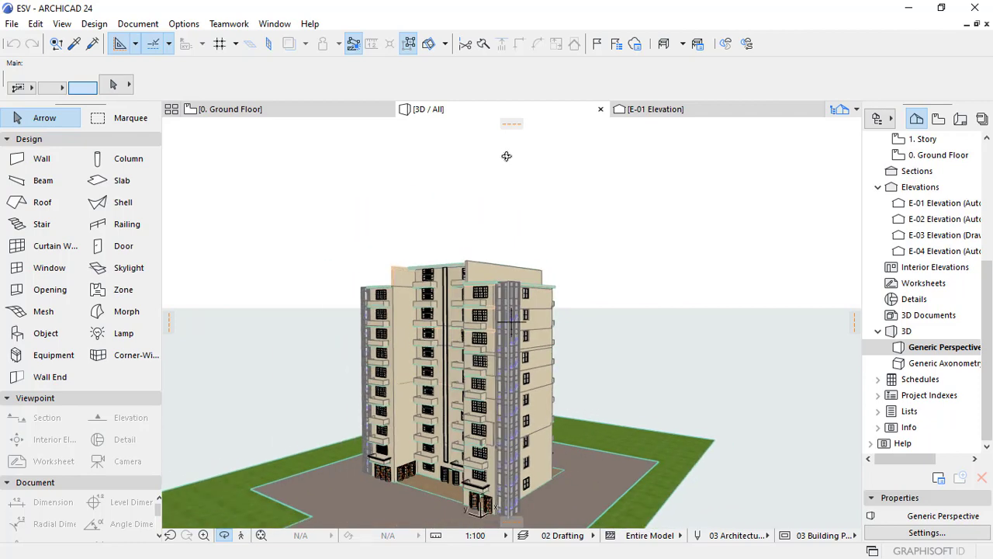
shift+middle_drag(506, 156, 506, 156)
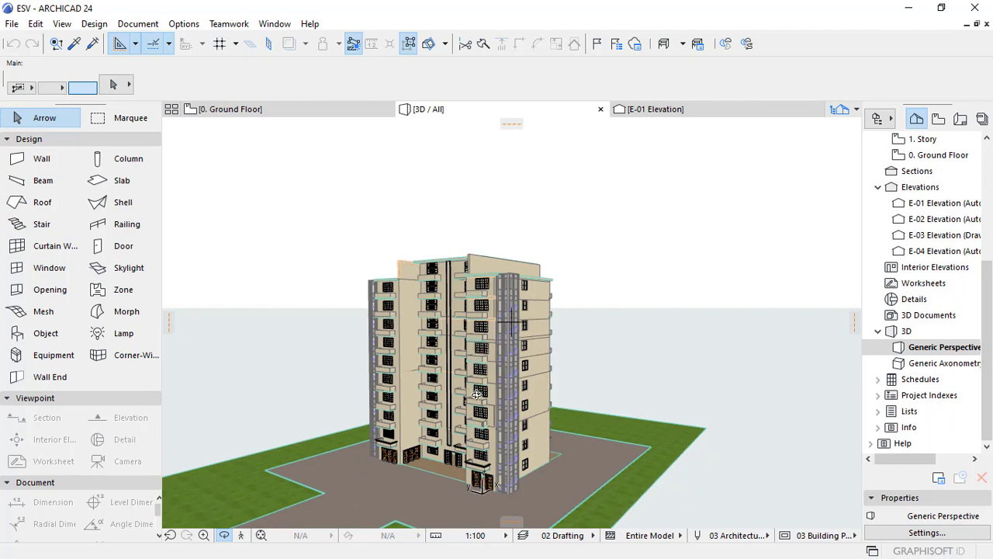
scroll(477, 395, up, 3)
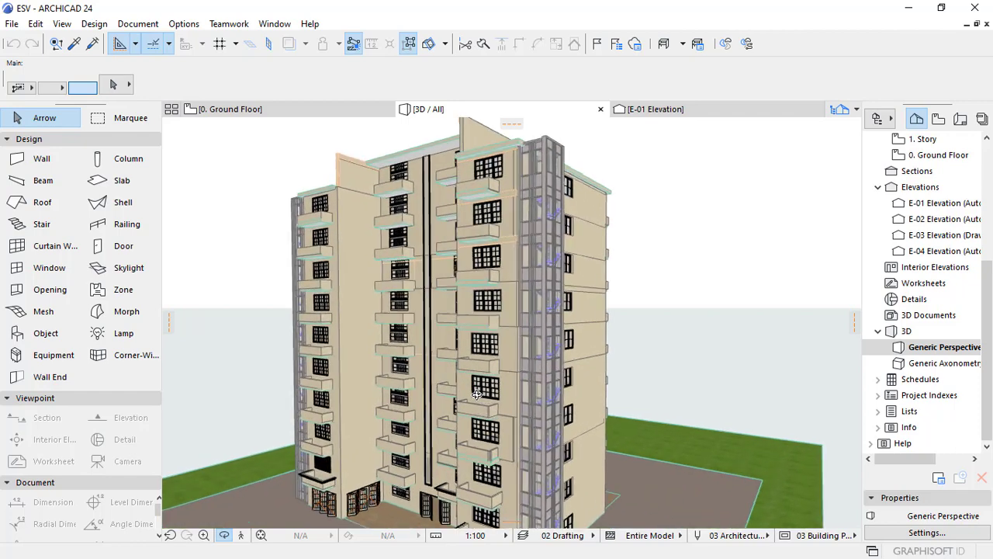
scroll(477, 395, down, 2)
scroll(476, 395, down, 1)
scroll(476, 395, up, 1)
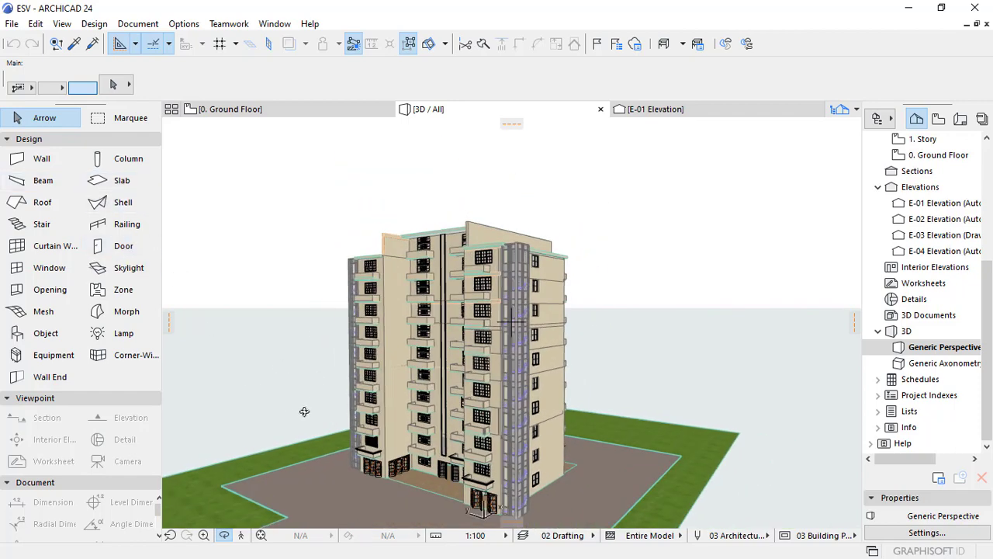
mouse_move(302, 411)
mouse_down()
mouse_move(419, 413)
mouse_move(403, 365)
mouse_up()
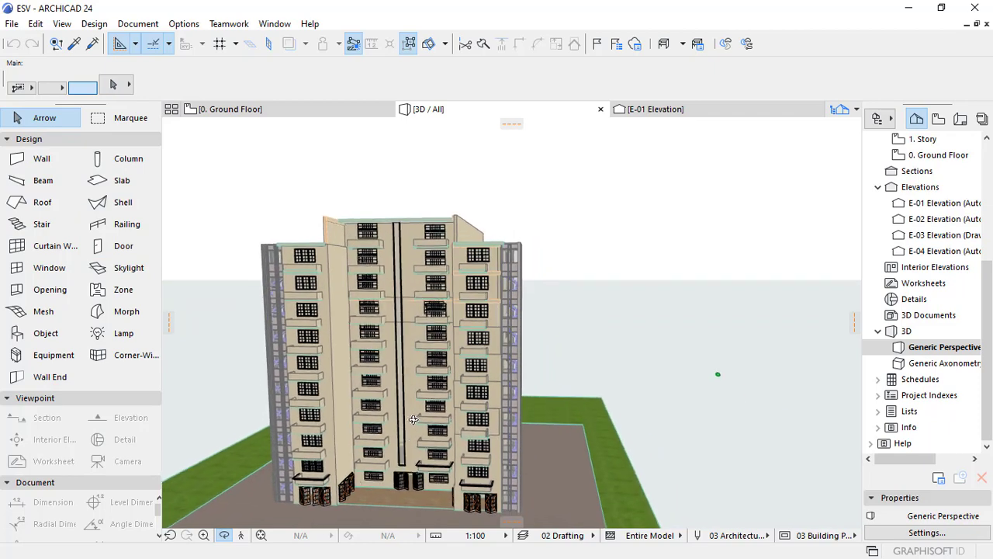
Save the 3D model to the Desktop as SketchUp file sp2.skp
click(12, 24)
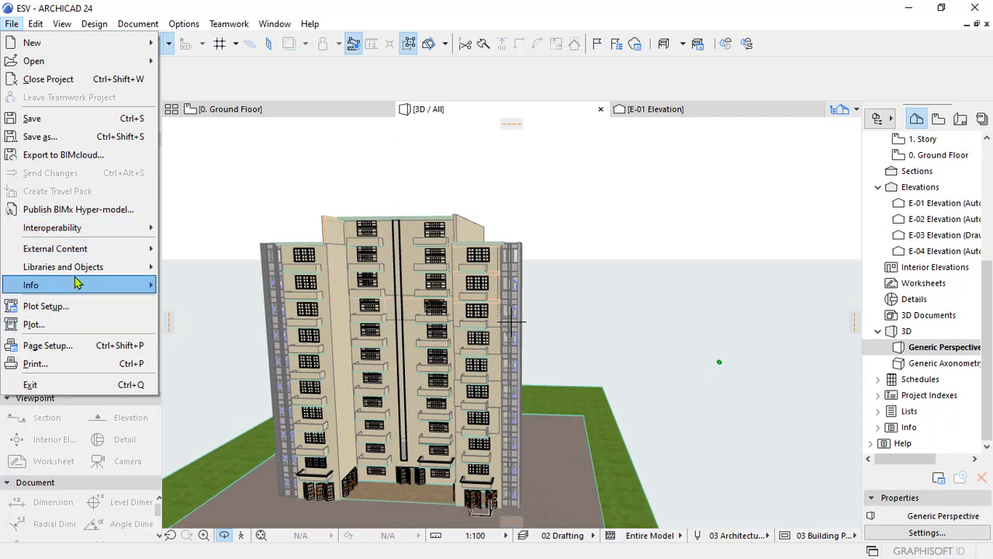
click(91, 144)
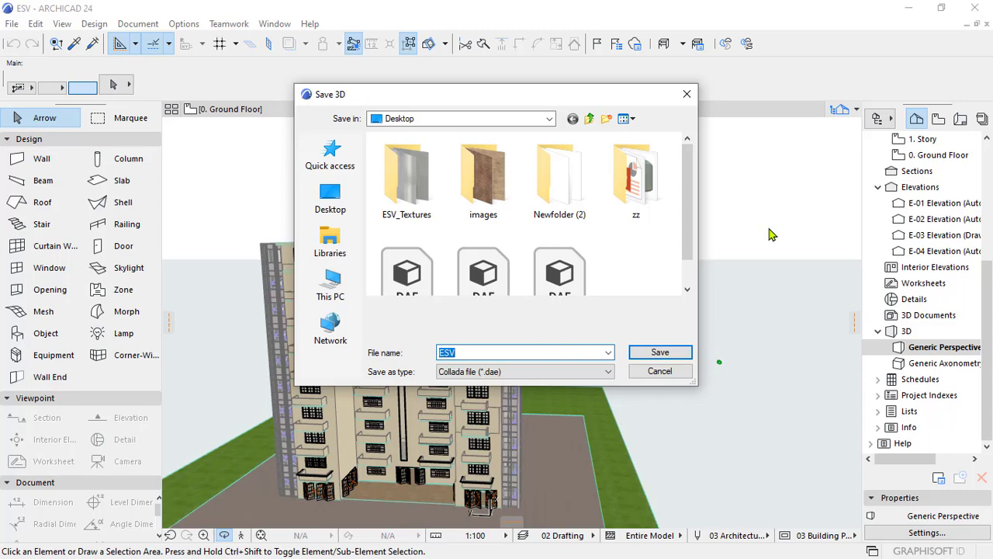
click(687, 291)
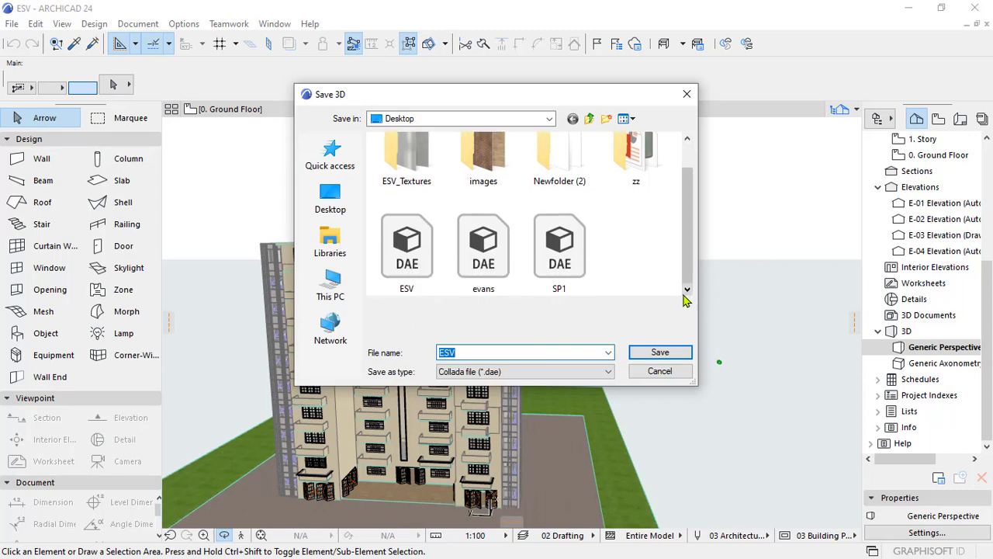
click(501, 352)
key(BackSpace)
key(BackSpace)
key(BackSpace)
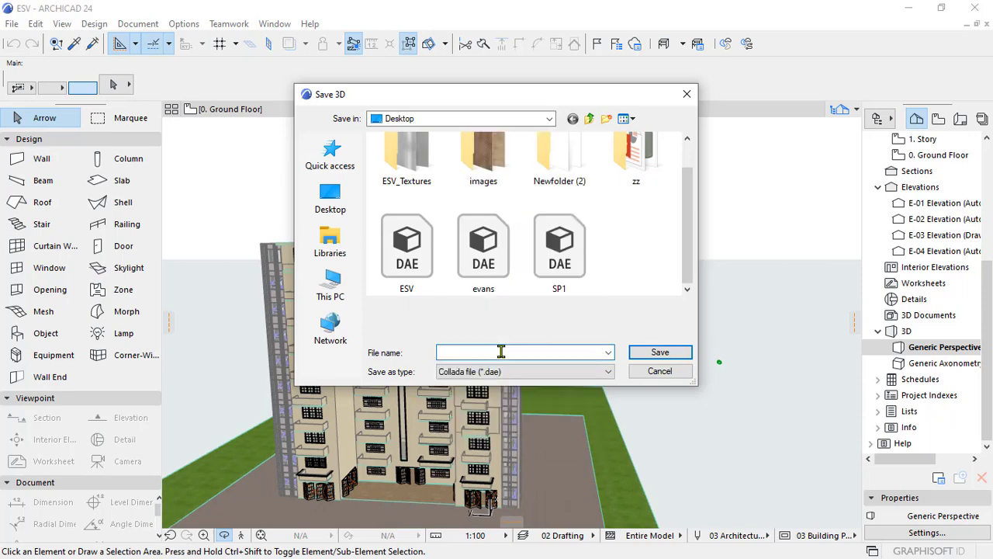
text(sp)
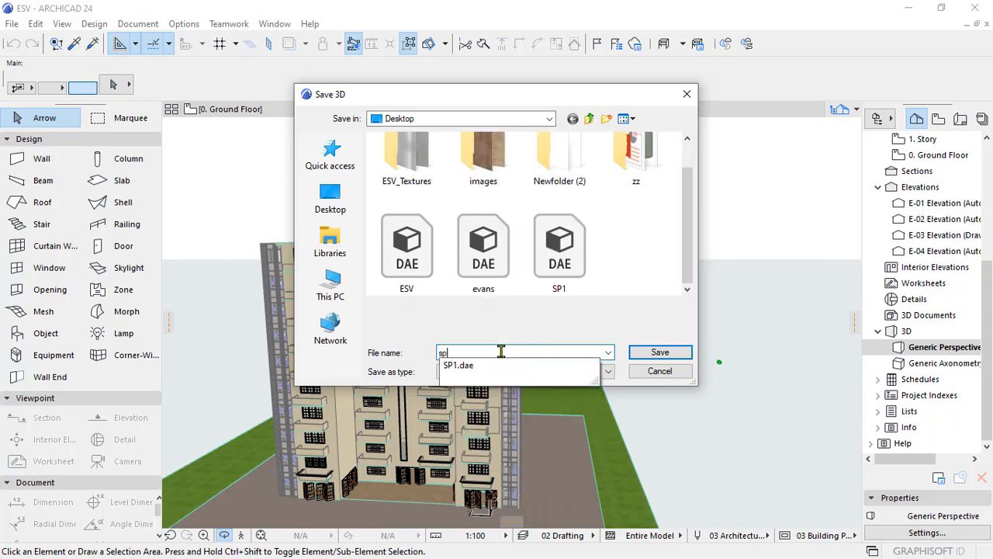
text(2)
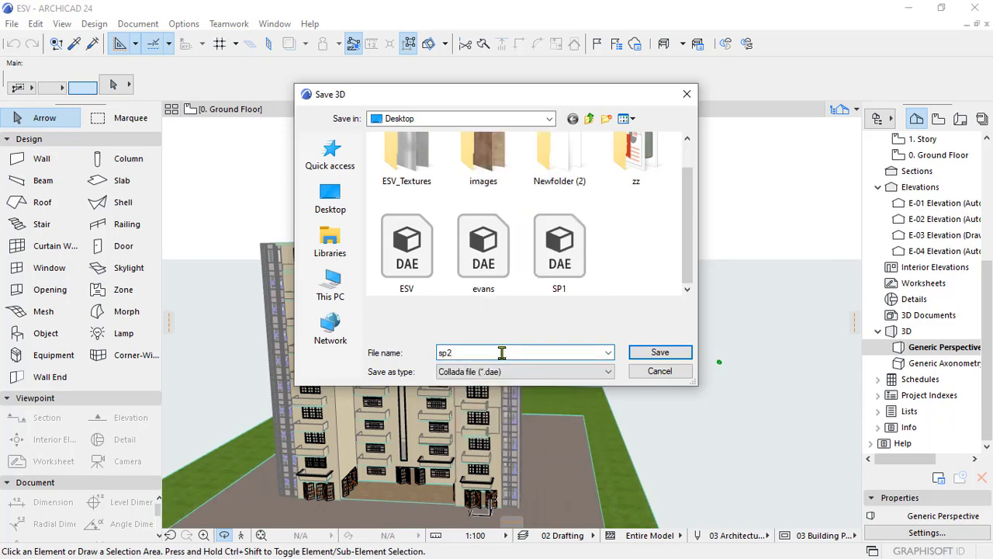
click(568, 372)
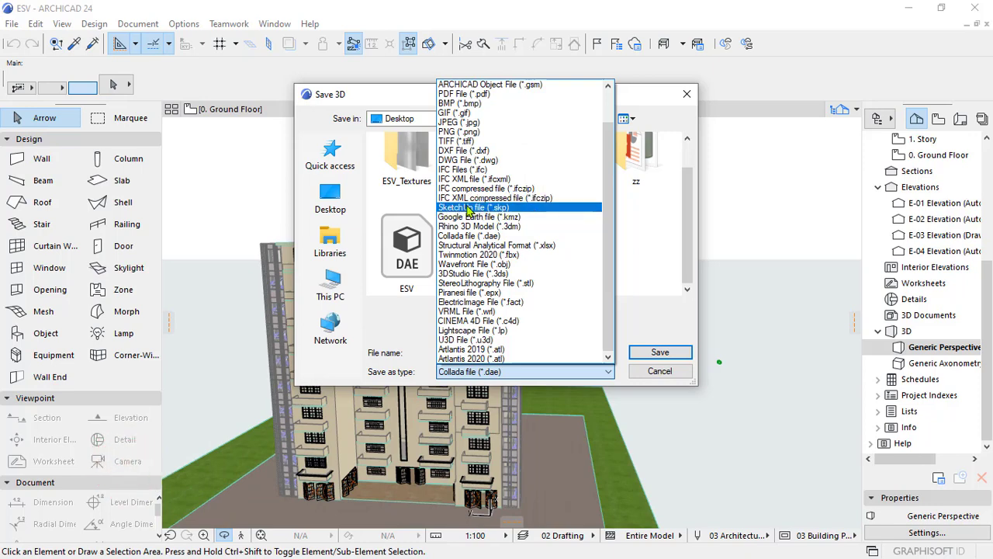
click(471, 208)
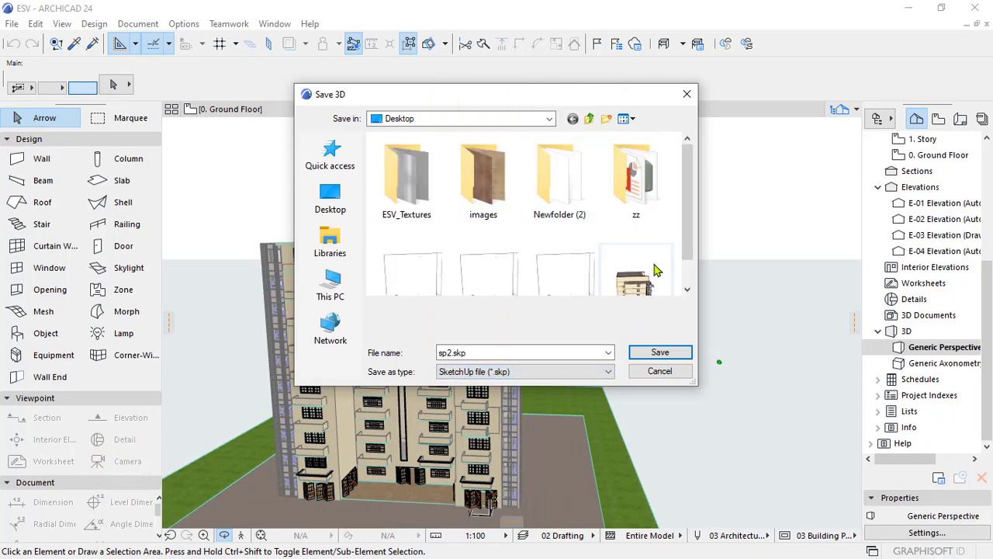
click(688, 290)
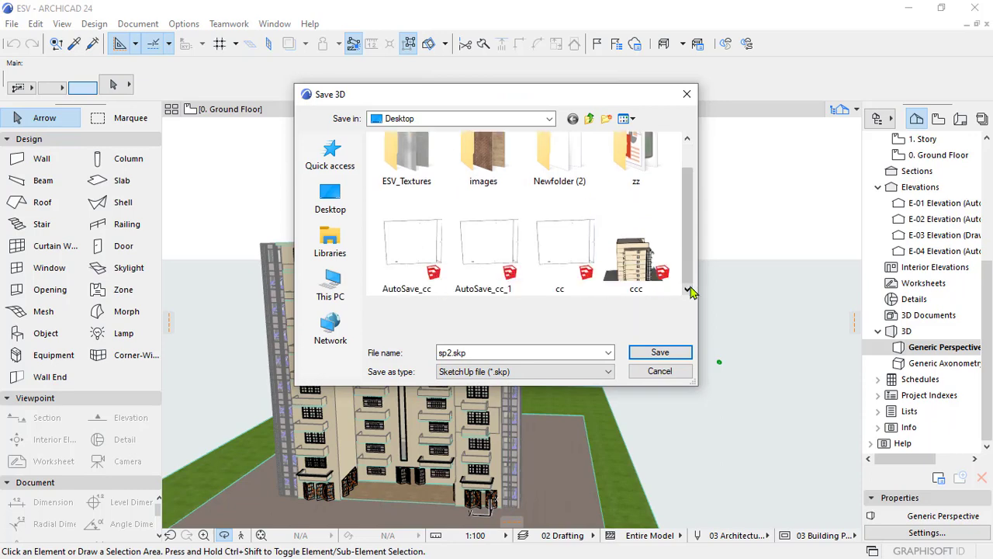
click(676, 353)
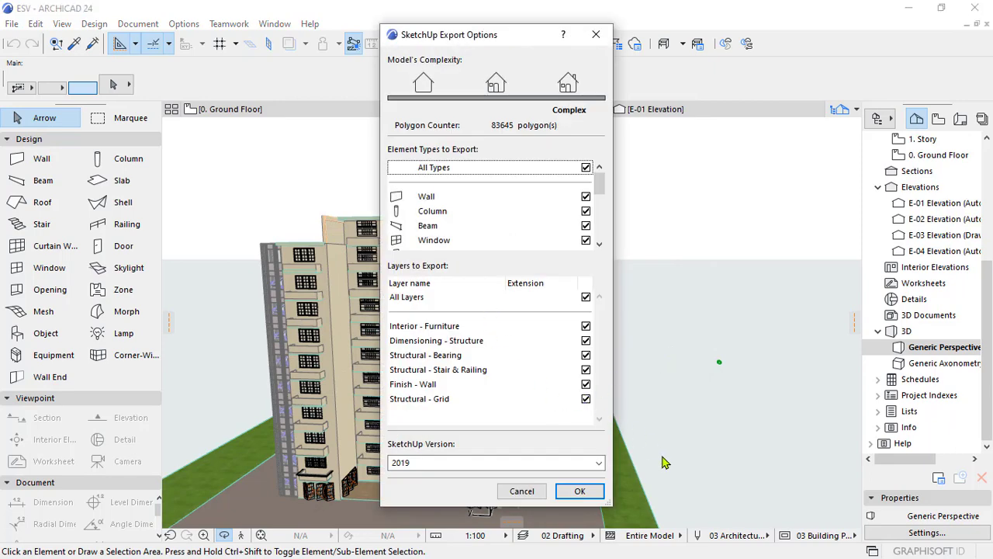
Accept the default SketchUp export options (all types and layers, version 2019)
click(581, 492)
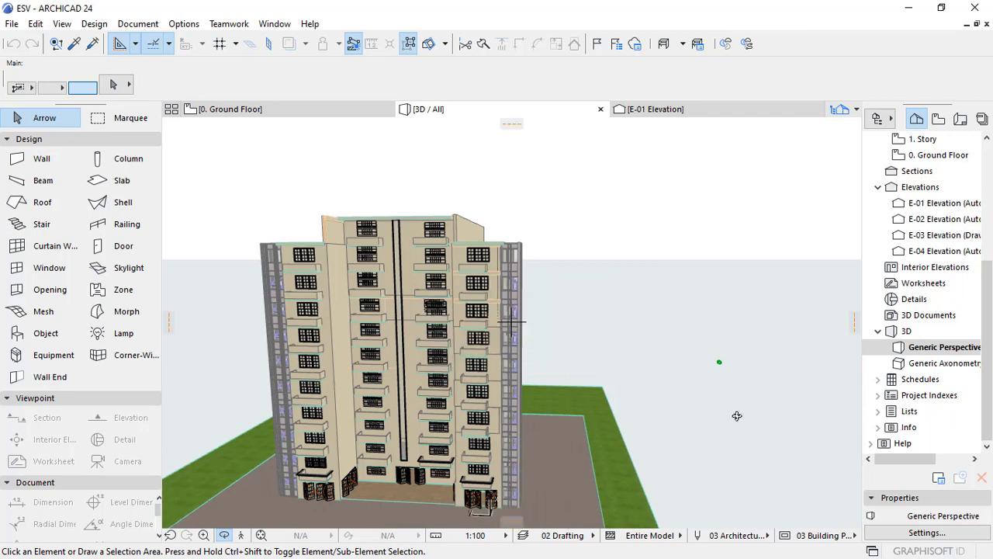
After a final orbit and zoom, minimise ARCHICAD to reveal the exported sp2 file
shift+middle_drag(736, 416, 890, 413)
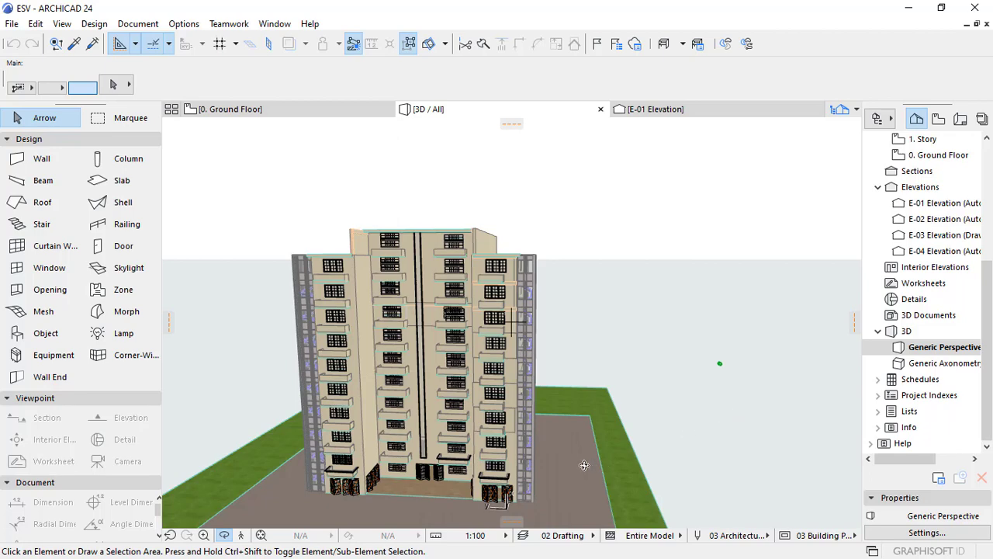
scroll(464, 508, up, 3)
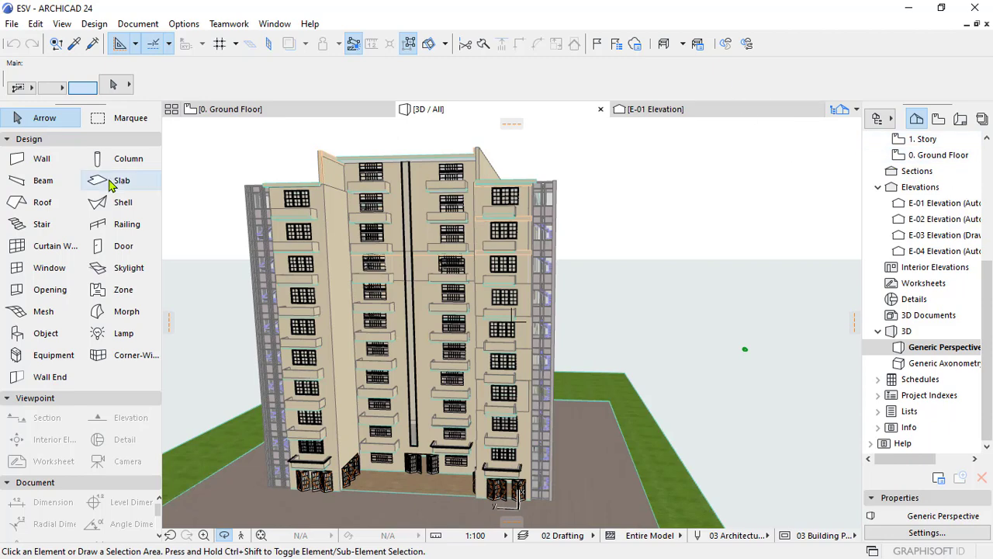
click(909, 9)
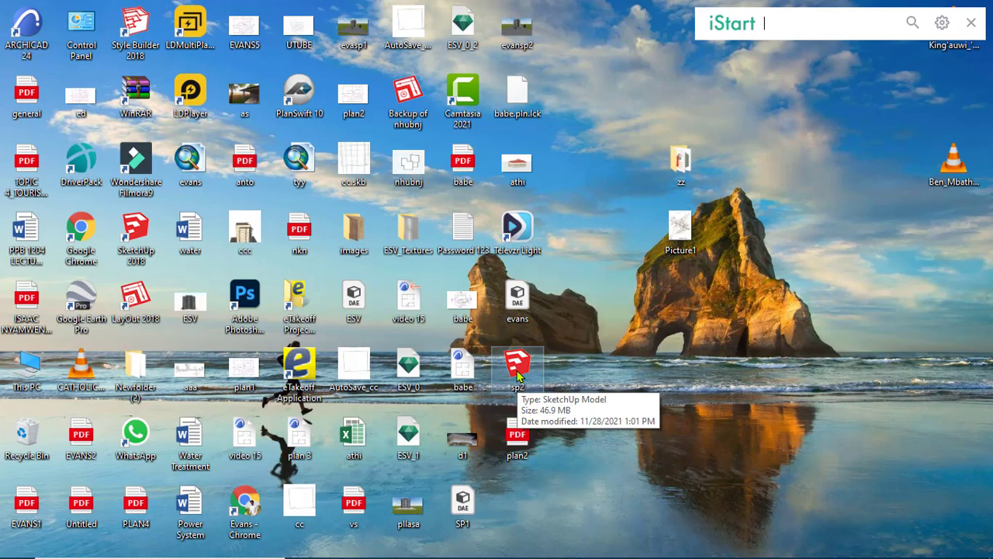
Open sp2.skp in SketchUp Pro 2018 and get past the welcome screen
double_click(518, 365)
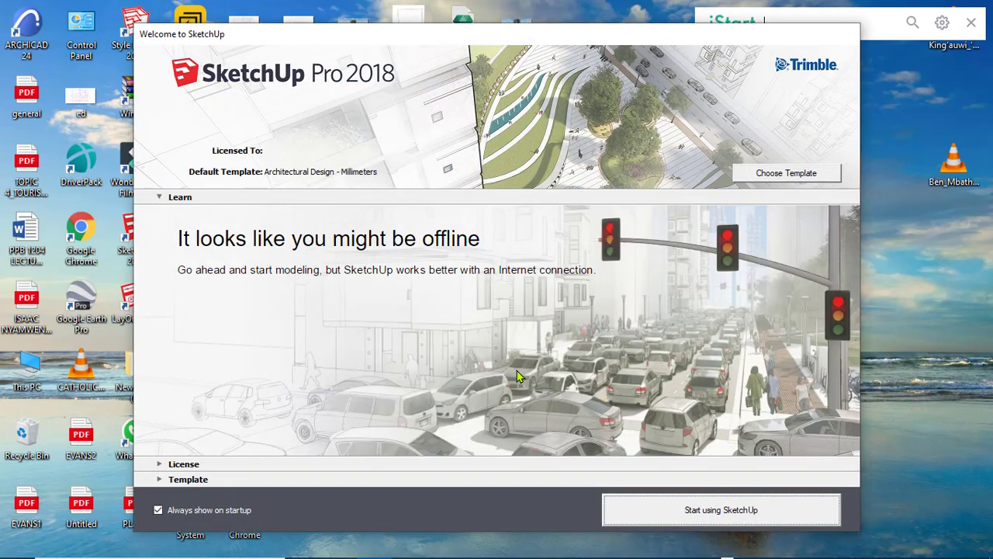
click(700, 518)
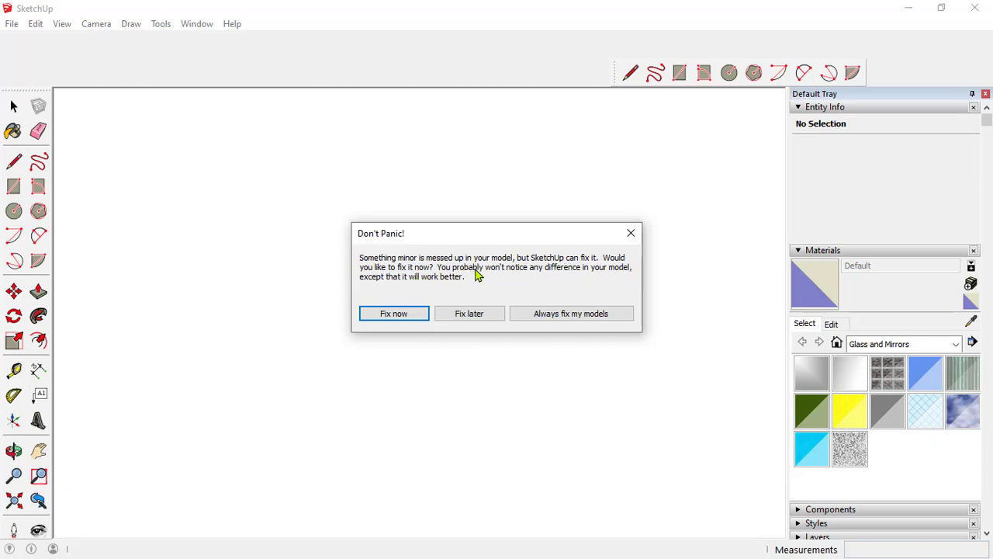
Choose Fix later on the repair prompt and close the Fredo6_JointPushPull toolbar
click(481, 313)
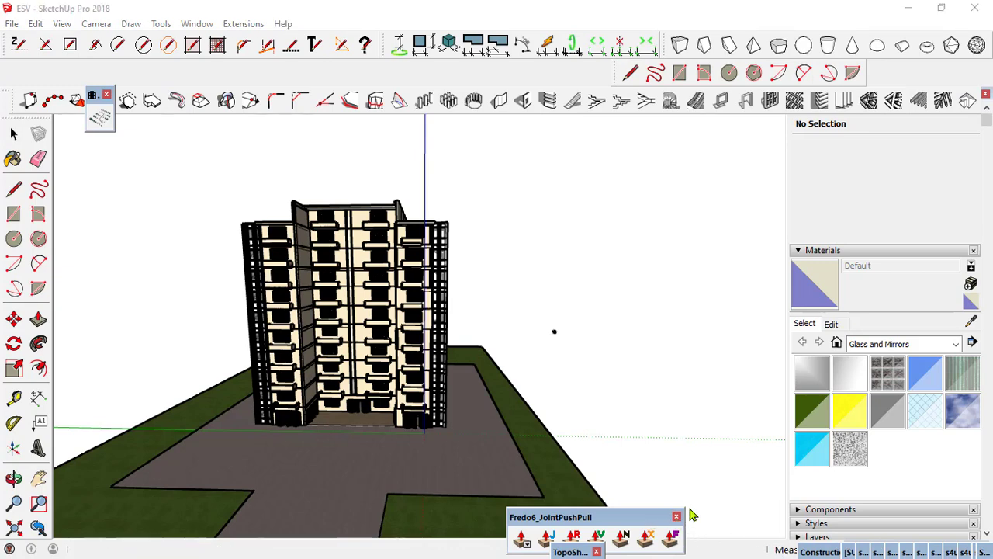
click(678, 517)
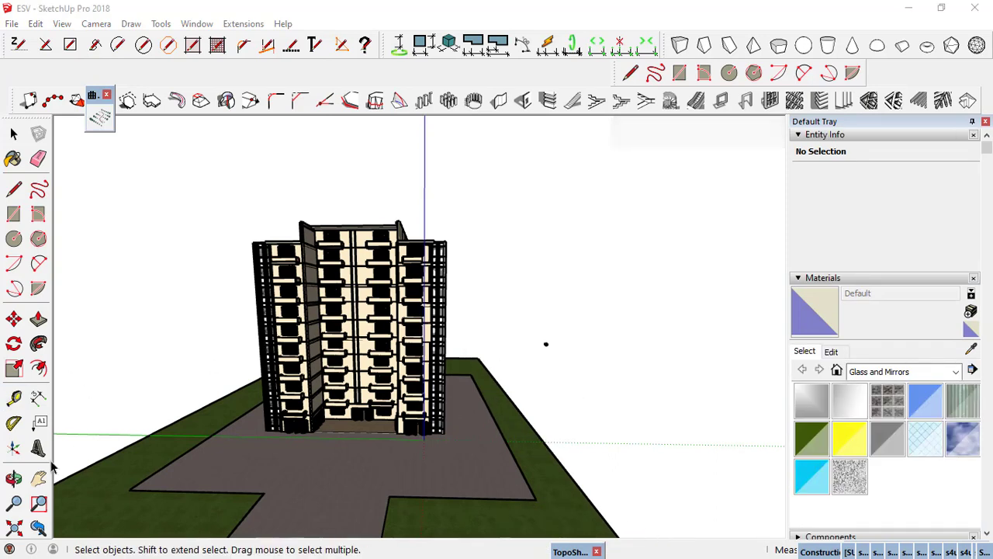
Orbit around the apartment building to view its front, other side and a corner
click(13, 476)
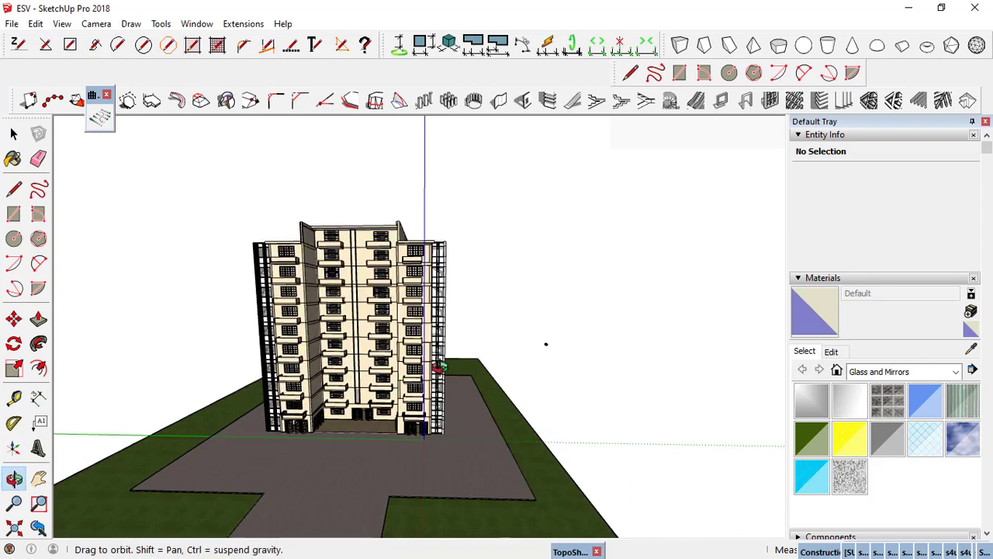
mouse_move(693, 357)
mouse_down()
mouse_move(261, 459)
mouse_move(303, 456)
mouse_up()
mouse_move(583, 423)
mouse_down()
mouse_move(524, 437)
mouse_move(426, 438)
mouse_up()
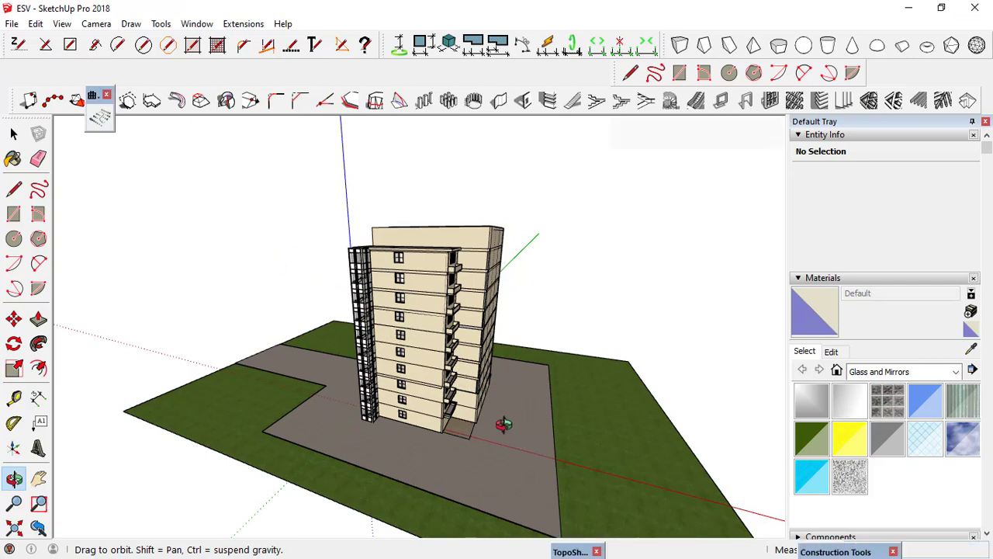
mouse_move(536, 399)
mouse_down()
mouse_move(417, 402)
mouse_move(502, 418)
mouse_move(244, 402)
mouse_up()
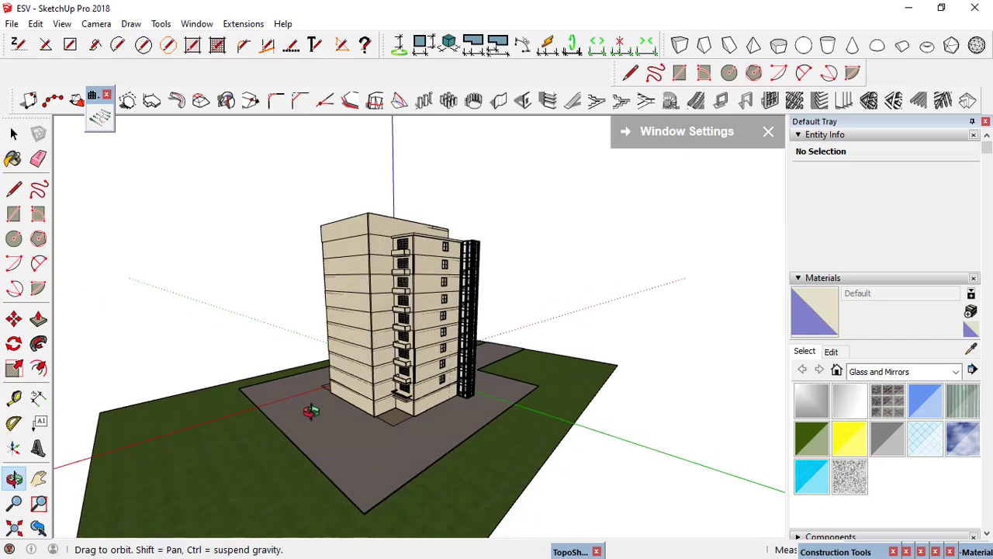
mouse_move(244, 402)
mouse_down()
mouse_move(569, 387)
mouse_move(332, 419)
mouse_up()
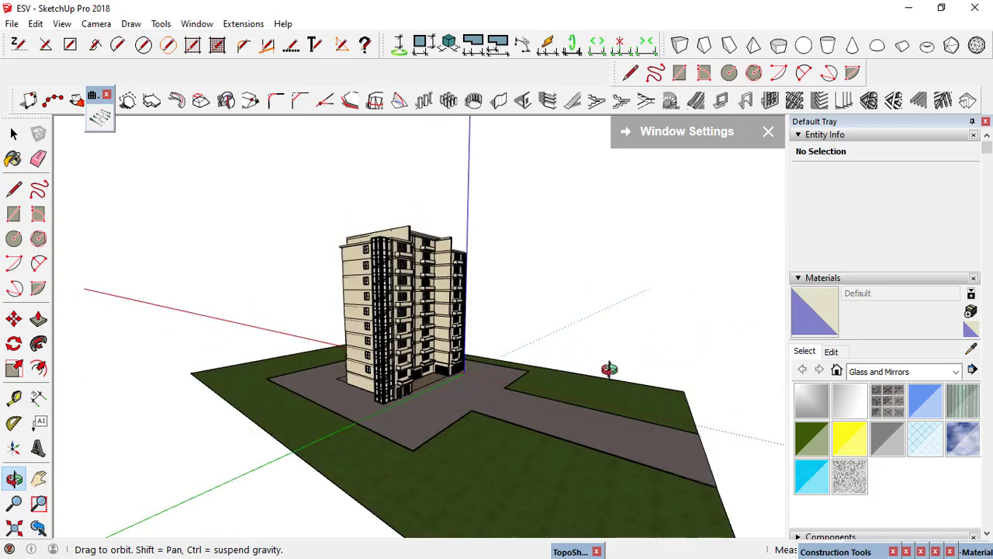
mouse_move(609, 369)
mouse_down()
mouse_move(548, 388)
mouse_move(332, 406)
mouse_move(338, 411)
mouse_up()
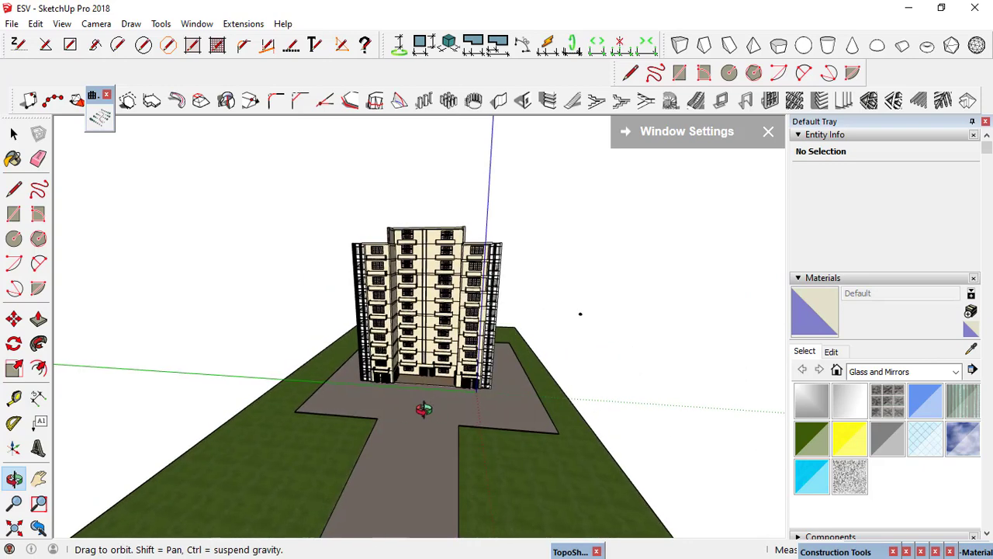
Drop to a low frontal view, zoom in on the facade, then zoom back out
scroll(430, 405, up, 3)
drag(435, 401, 451, 345)
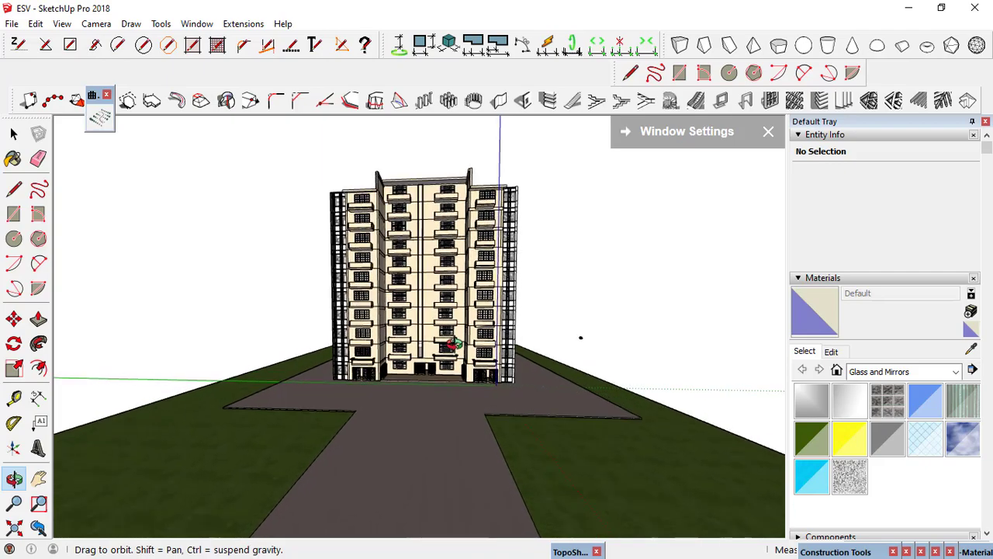
scroll(451, 344, up, 1)
scroll(451, 345, up, 1)
scroll(451, 345, up, 2)
scroll(451, 345, up, 1)
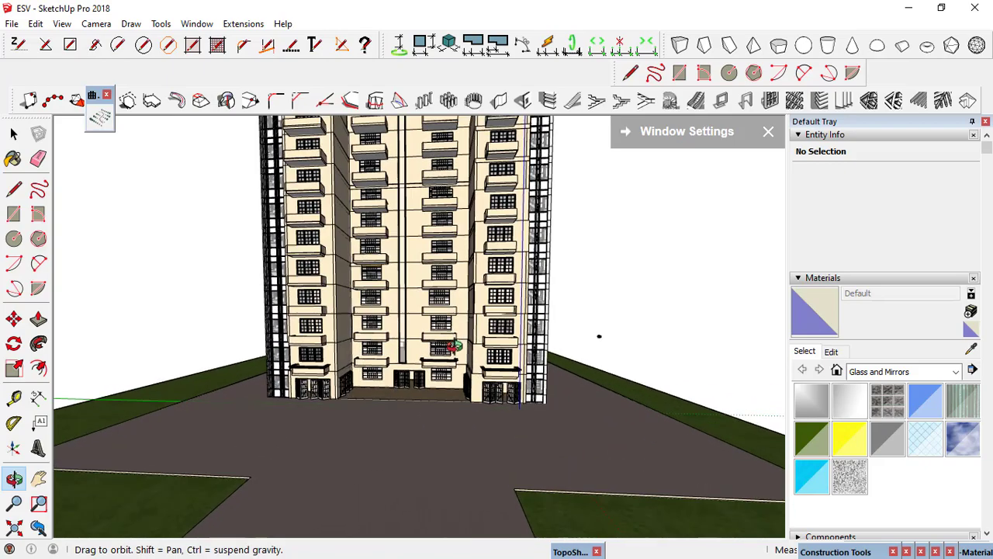
scroll(451, 345, up, 1)
scroll(451, 344, up, 1)
scroll(451, 344, up, 2)
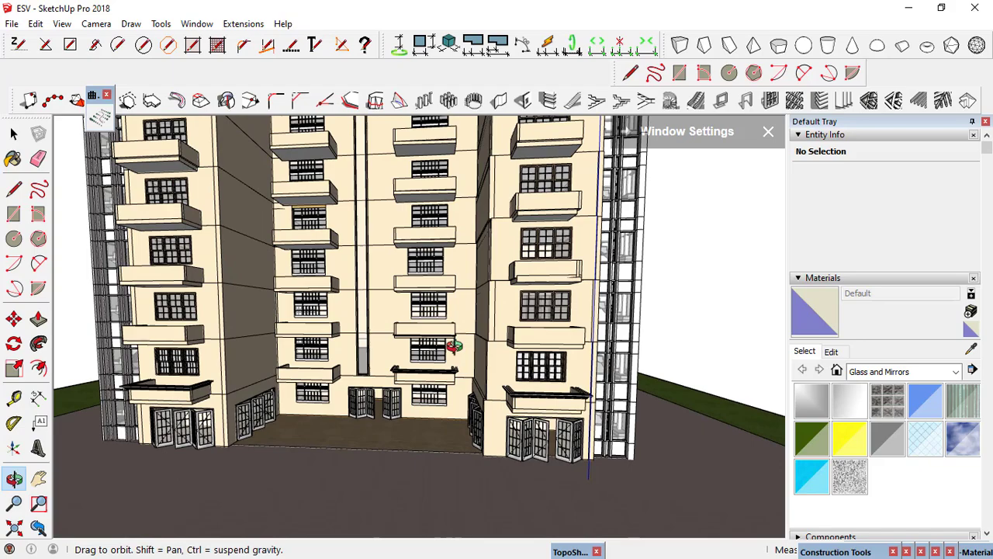
scroll(452, 347, down, 2)
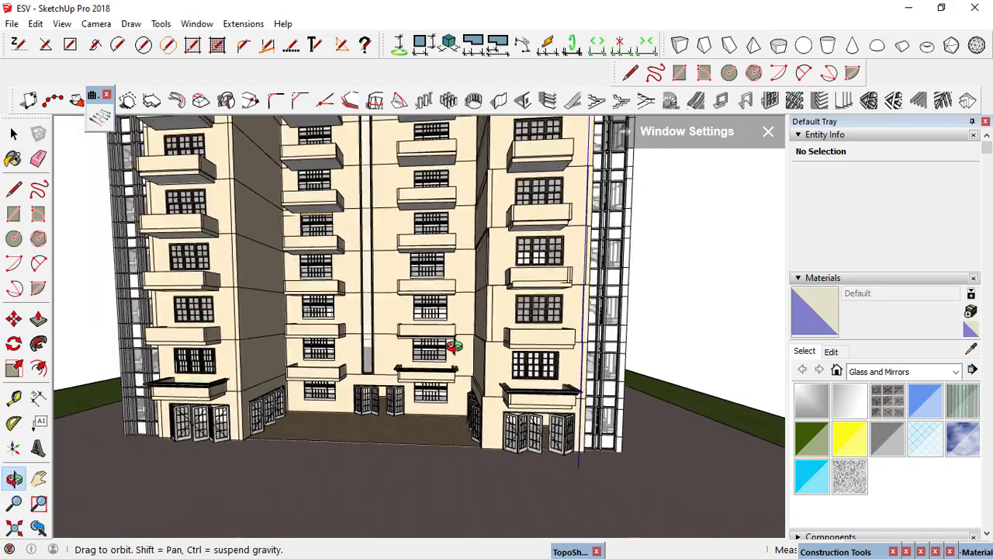
scroll(453, 346, down, 2)
scroll(452, 347, down, 1)
scroll(453, 347, down, 1)
scroll(452, 346, down, 1)
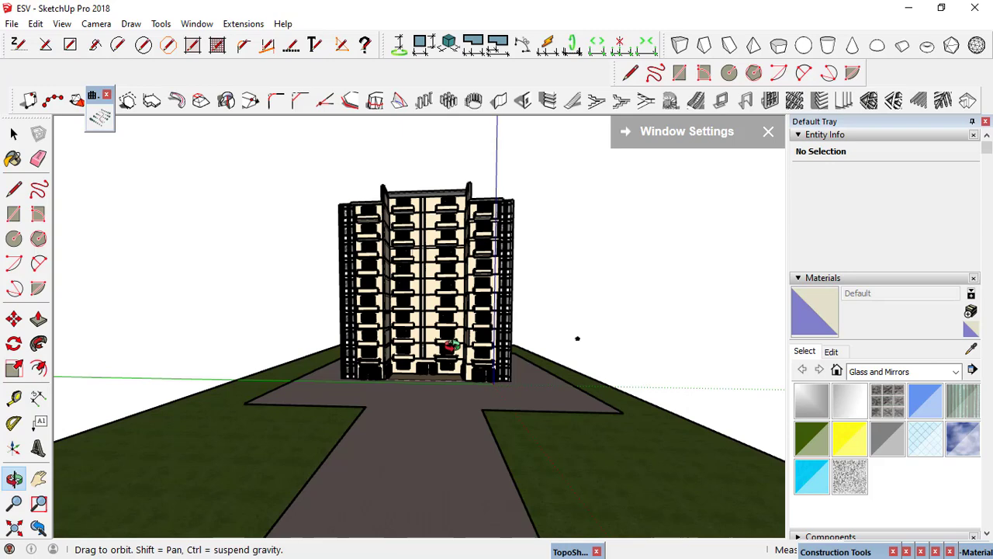
key(XF86AudioLowerVolume)
key(XF86AudioLowerVolume)
key(XF86AudioLowerVolume)
key(XF86AudioLowerVolume)
key(XF86AudioLowerVolume)
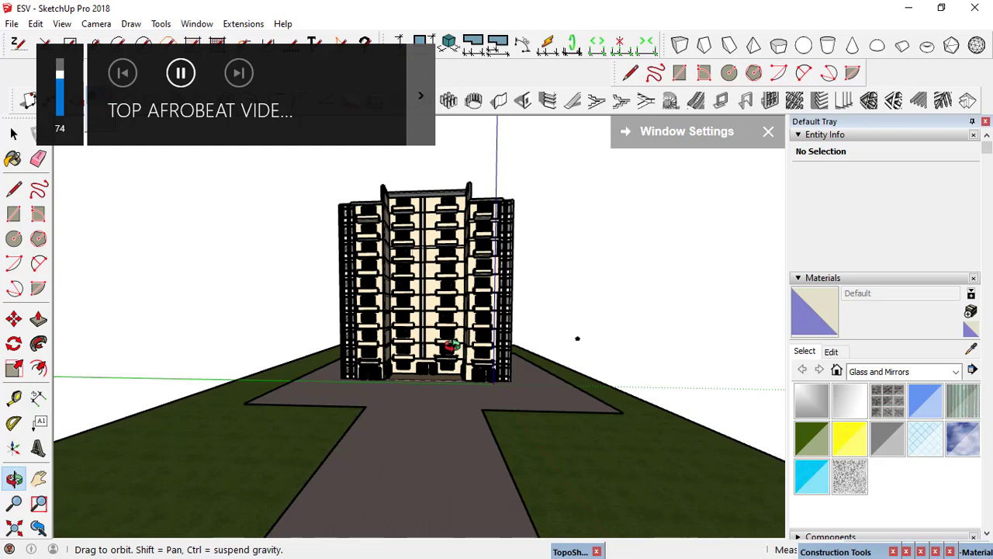
key(XF86AudioLowerVolume)
key(XF86AudioLowerVolume)
key(XF86AudioLowerVolume)
key(XF86AudioLowerVolume)
key(XF86AudioLowerVolume)
key(XF86AudioLowerVolume)
key(XF86AudioLowerVolume)
key(XF86AudioLowerVolume)
key(XF86AudioLowerVolume)
key(XF86AudioLowerVolume)
key(XF86AudioLowerVolume)
key(XF86AudioLowerVolume)
key(XF86AudioLowerVolume)
key(XF86AudioLowerVolume)
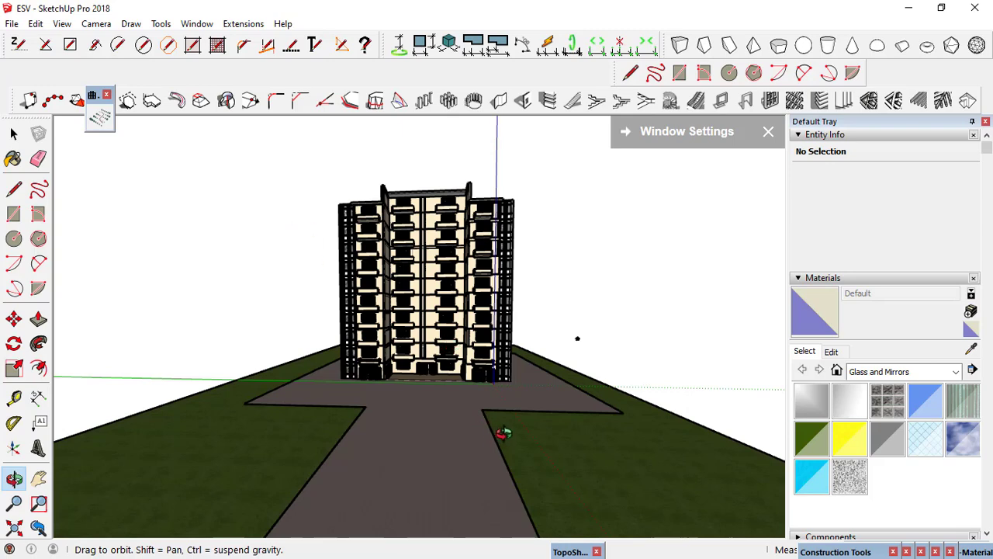
Orbit to the building's left side across the road, then return to the Select tool
drag(521, 432, 485, 435)
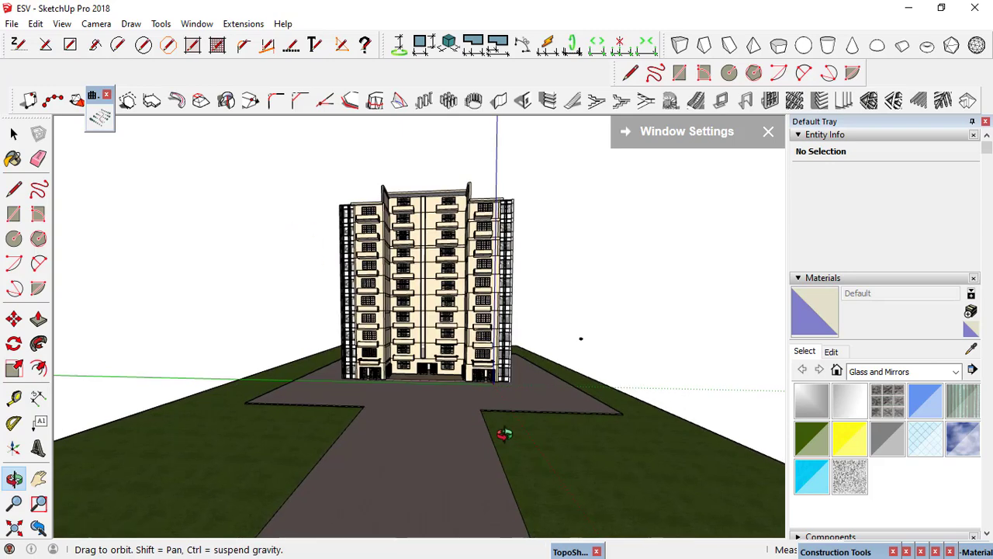
mouse_move(507, 322)
mouse_down()
mouse_move(450, 350)
mouse_move(402, 320)
mouse_up()
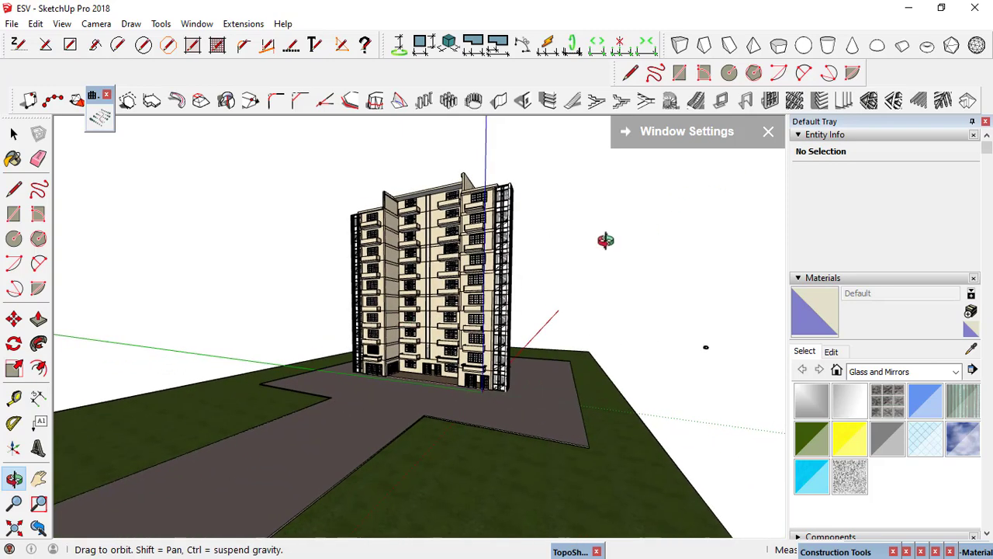
drag(606, 241, 531, 260)
click(13, 134)
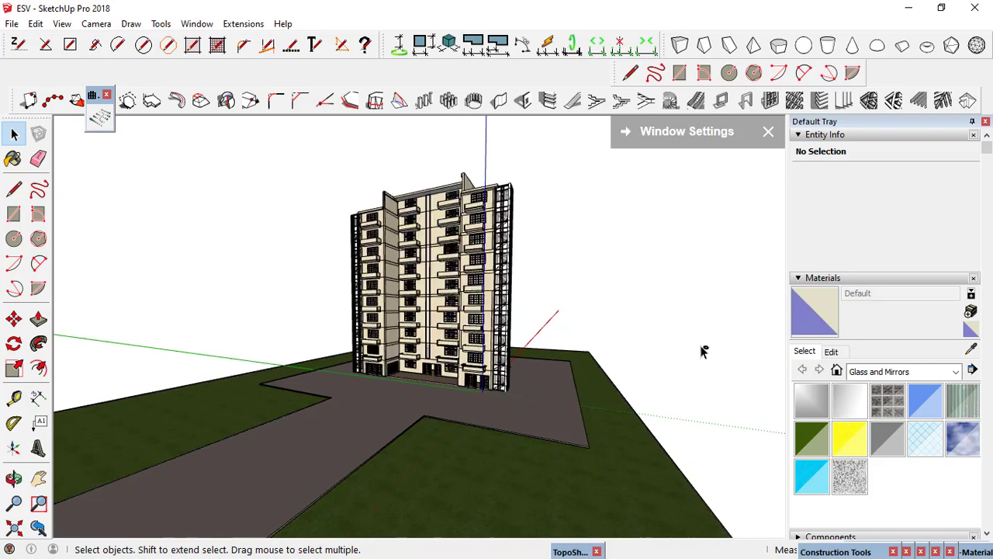
right_click(704, 351)
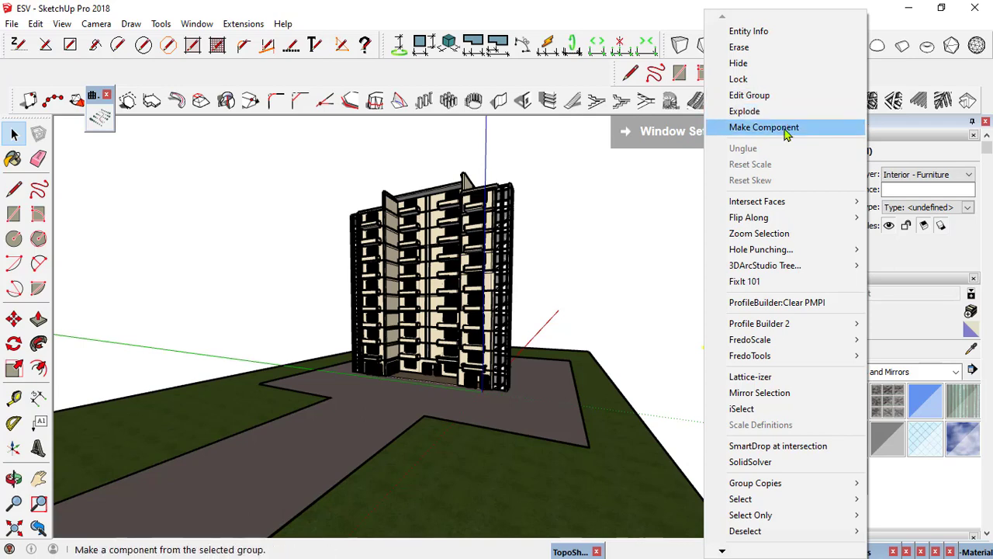
click(799, 95)
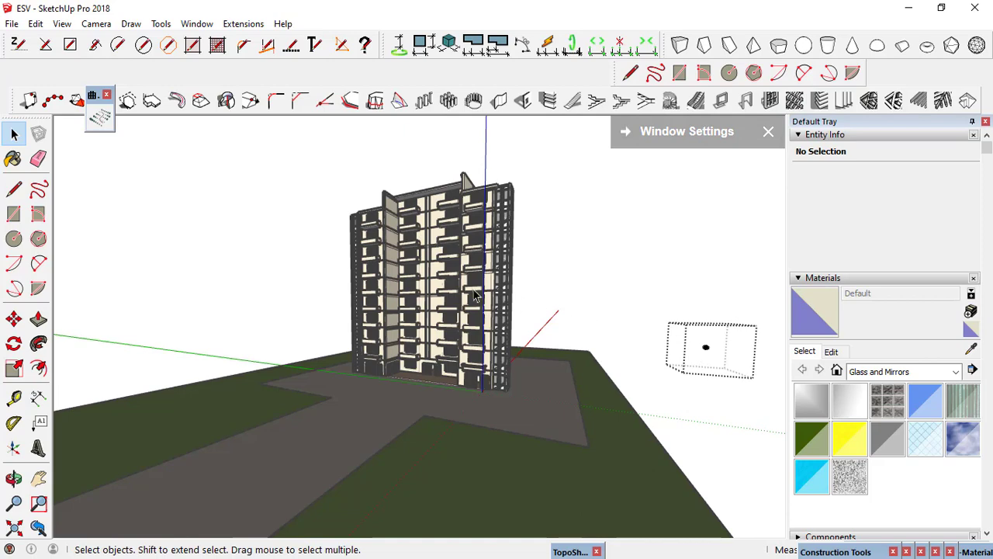
click(638, 334)
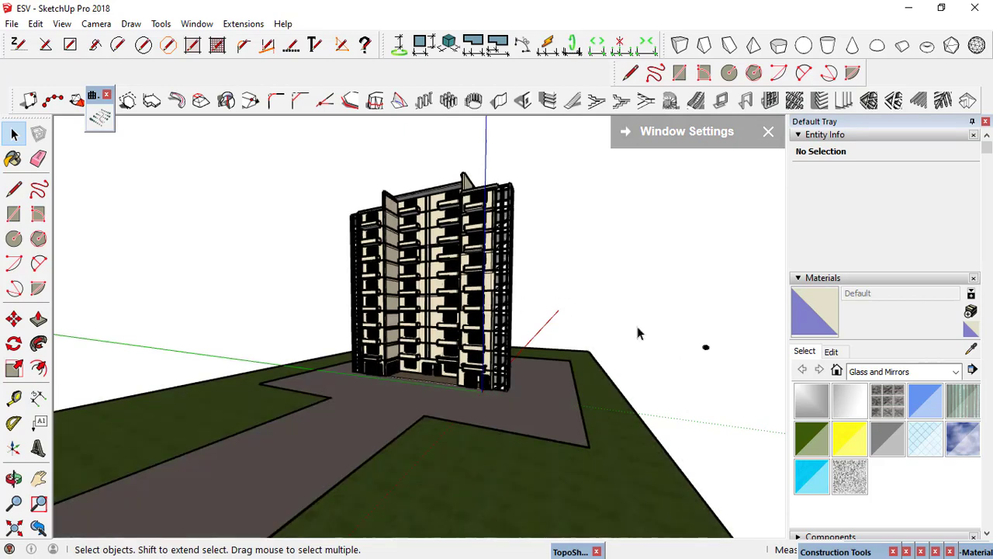
click(466, 319)
double_click(466, 318)
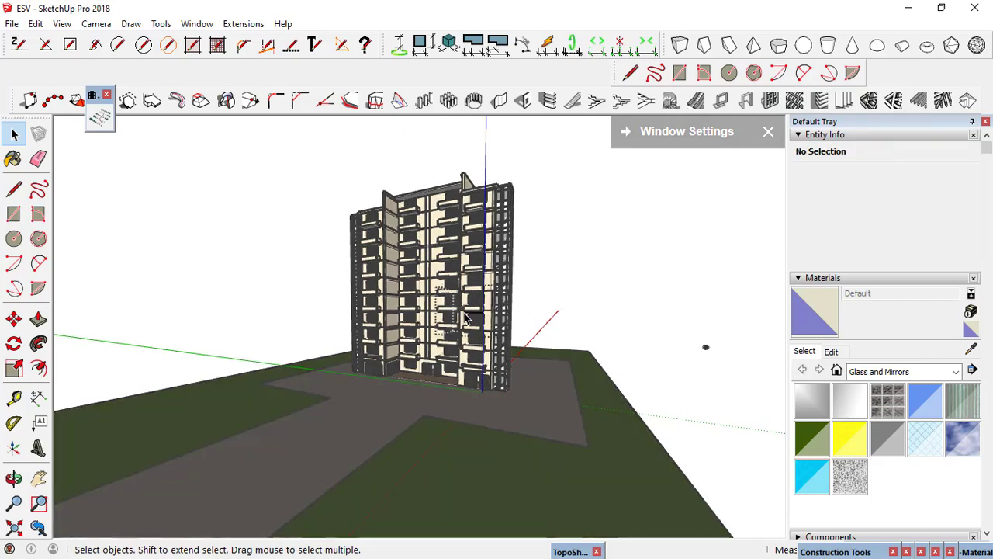
right_click(465, 319)
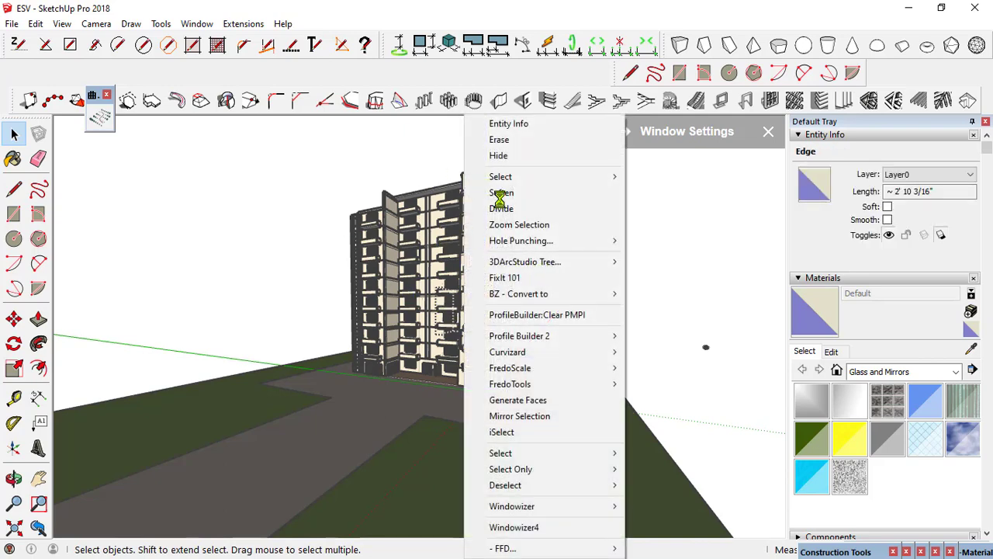
click(328, 162)
click(328, 162)
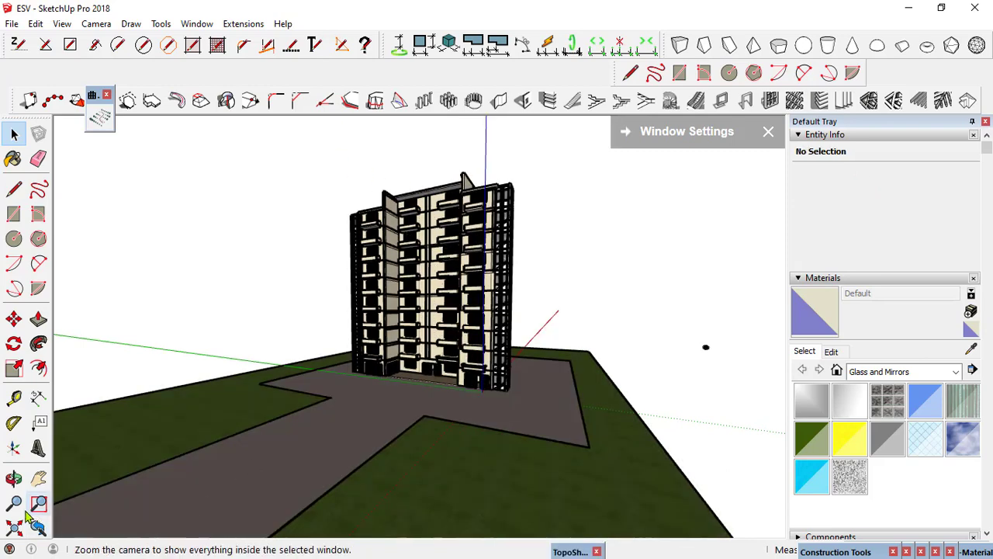
Orbit to a low frontal view along the road and zoom in on the facades
click(14, 481)
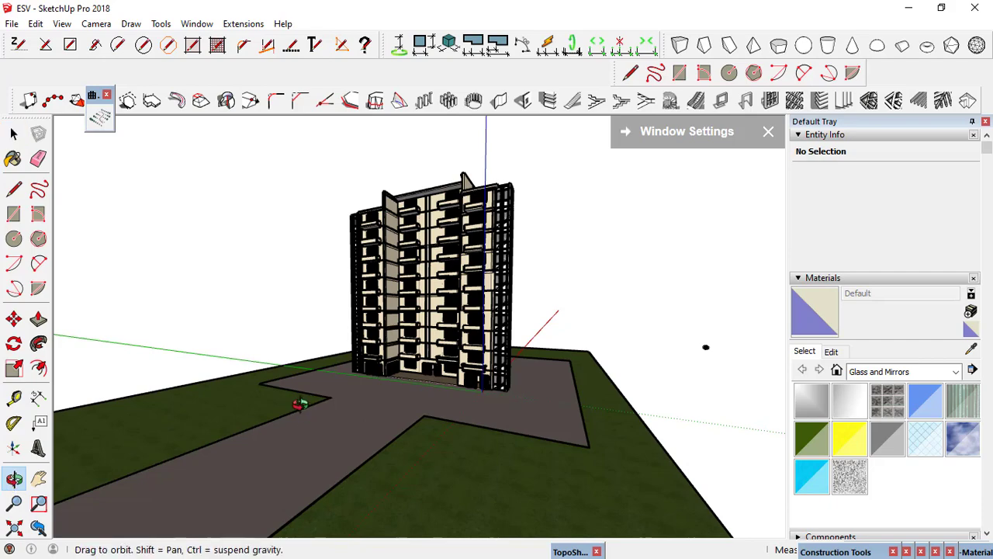
mouse_move(304, 401)
mouse_down()
mouse_move(436, 421)
mouse_move(355, 285)
mouse_up()
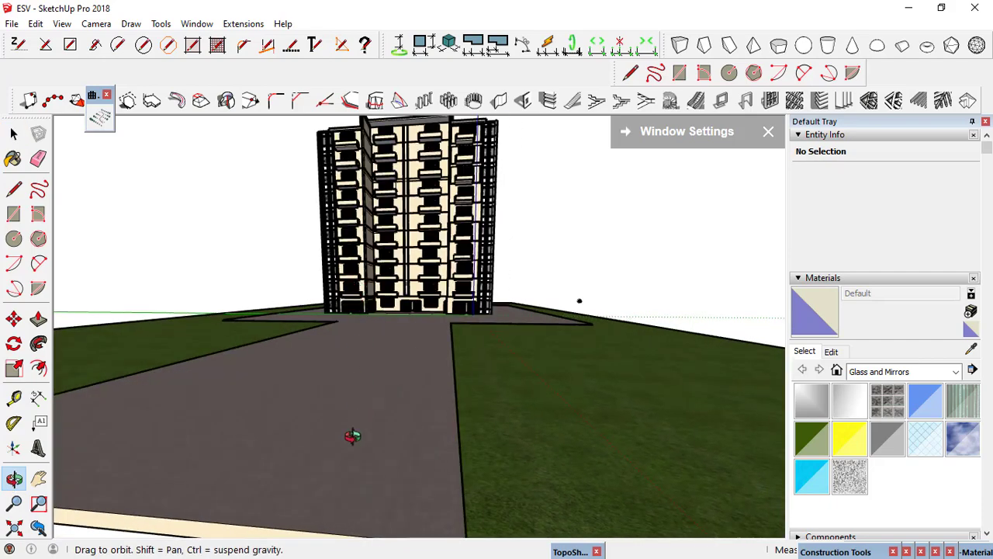
mouse_move(371, 426)
mouse_down()
mouse_move(401, 401)
mouse_move(424, 399)
mouse_up()
drag(272, 229, 268, 216)
scroll(268, 216, up, 1)
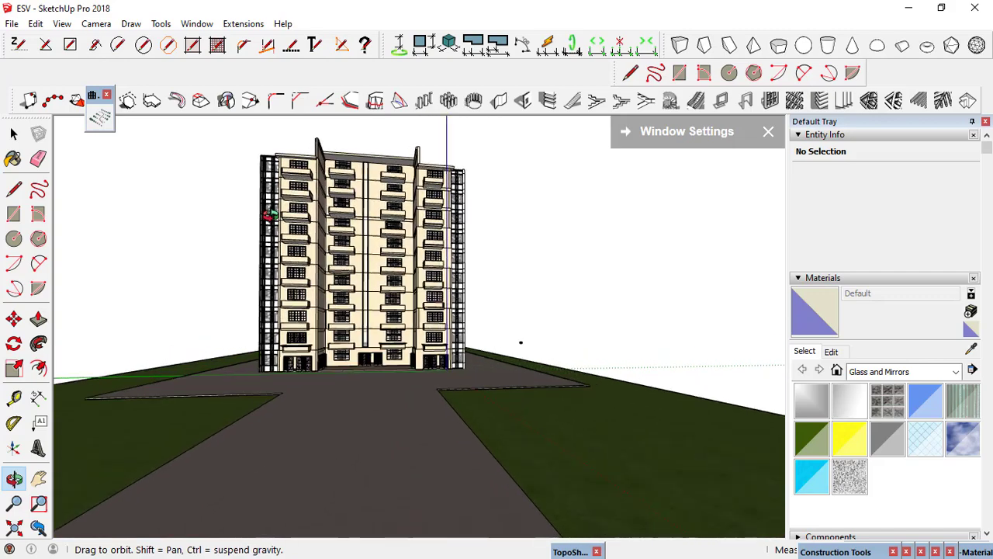
scroll(268, 215, up, 1)
scroll(268, 216, up, 1)
scroll(268, 216, up, 2)
scroll(268, 215, up, 2)
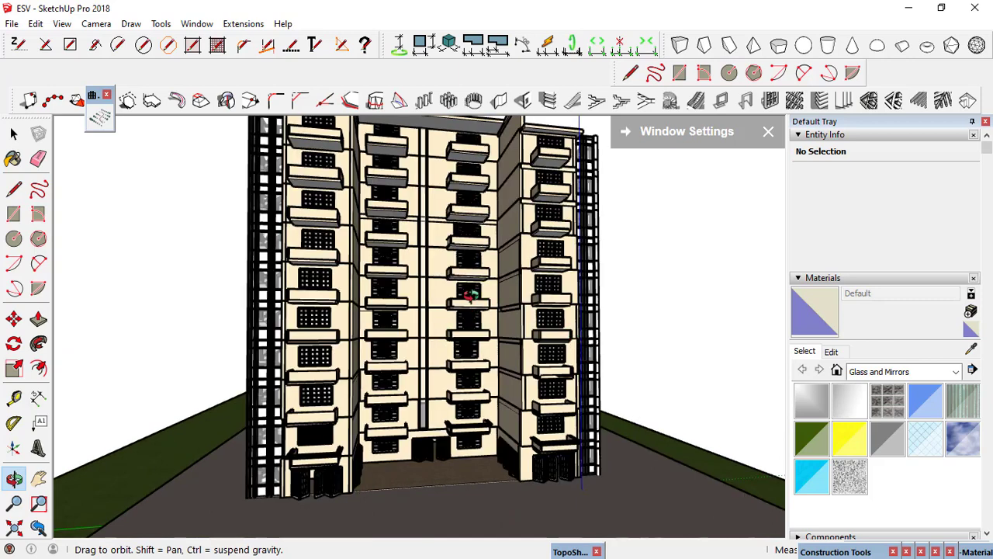
right_click(474, 298)
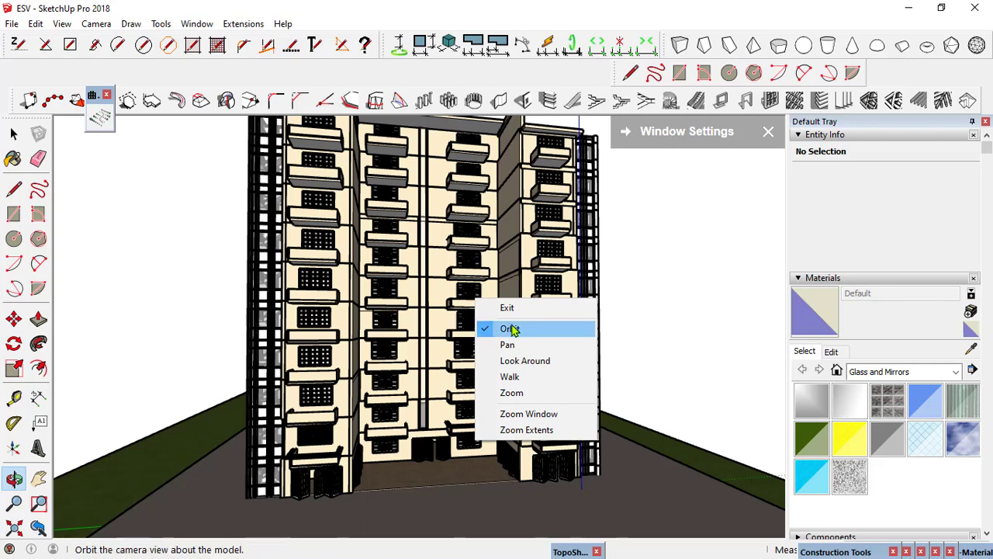
click(500, 309)
right_click(511, 321)
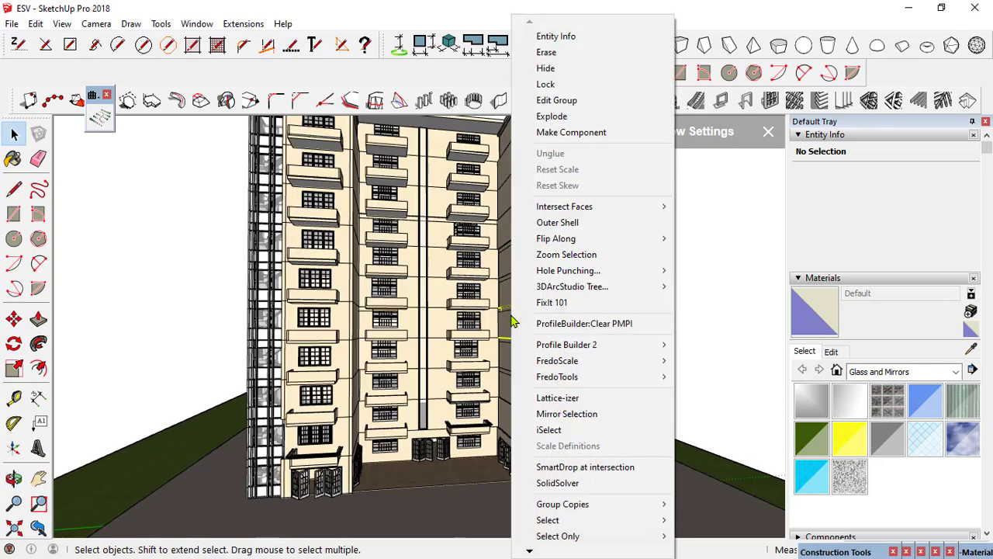
click(576, 132)
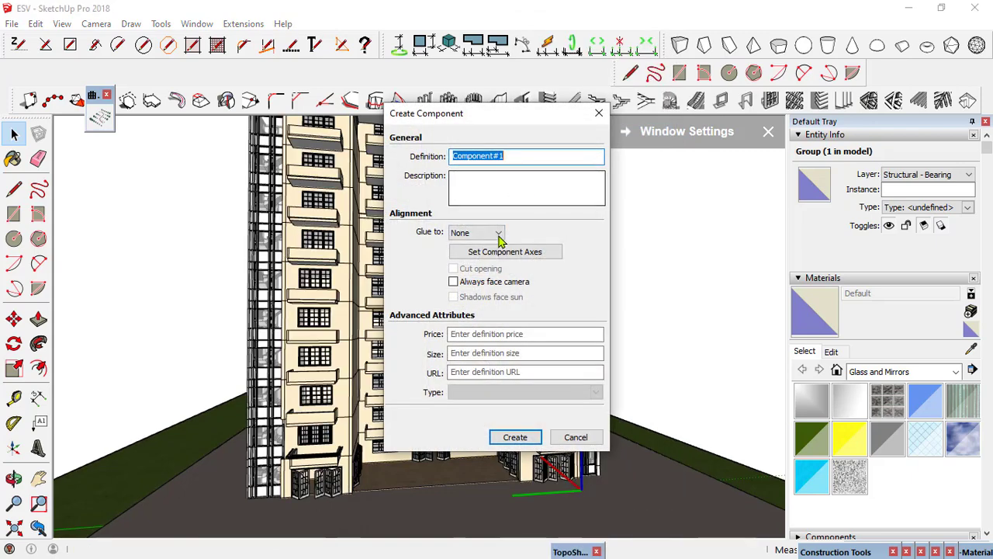
click(599, 114)
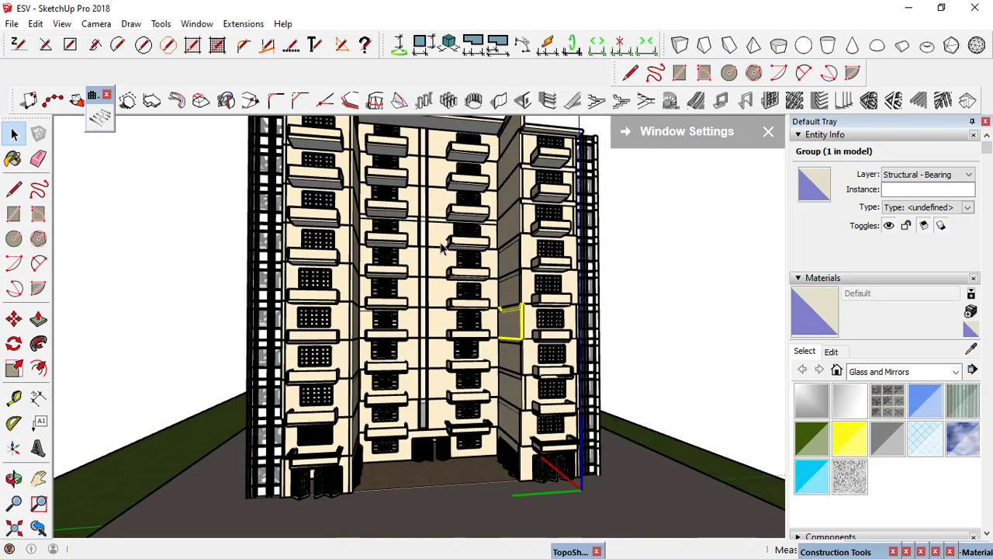
click(408, 273)
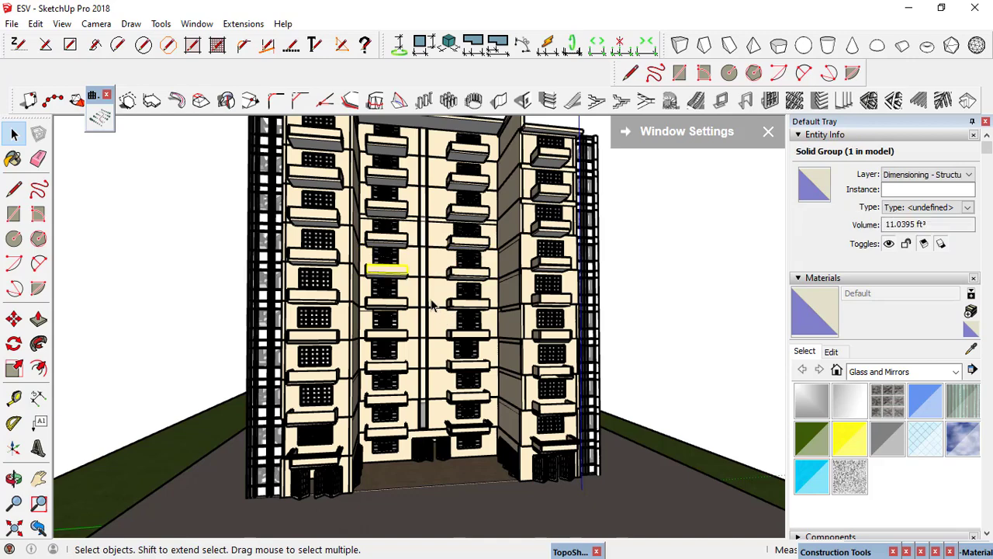
right_click(433, 306)
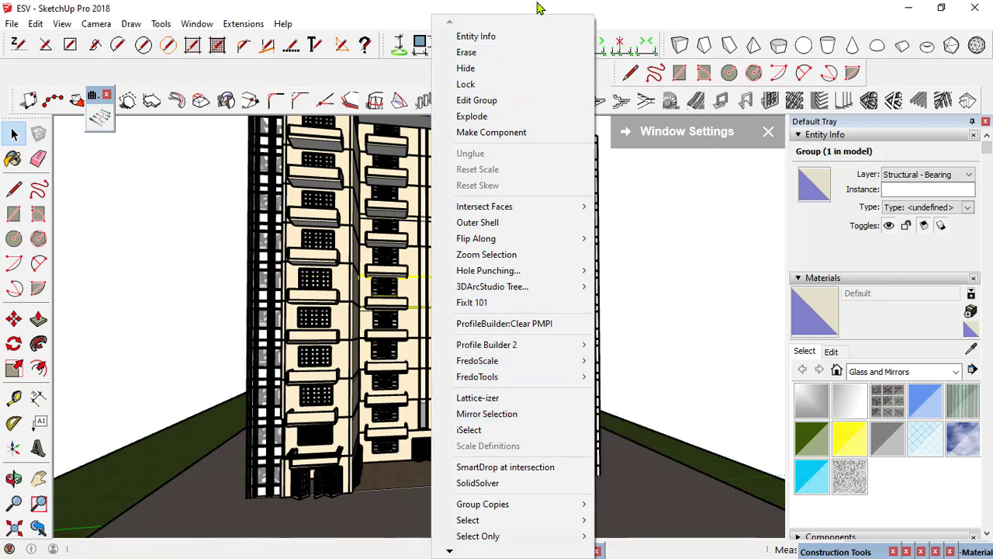
click(634, 248)
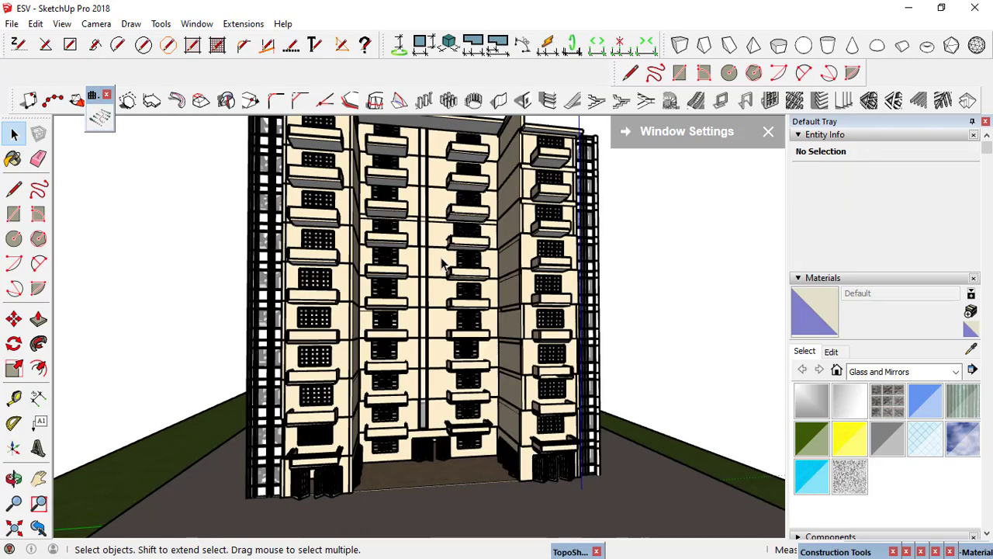
Select a building group on the facade and zoom in close to it
click(442, 265)
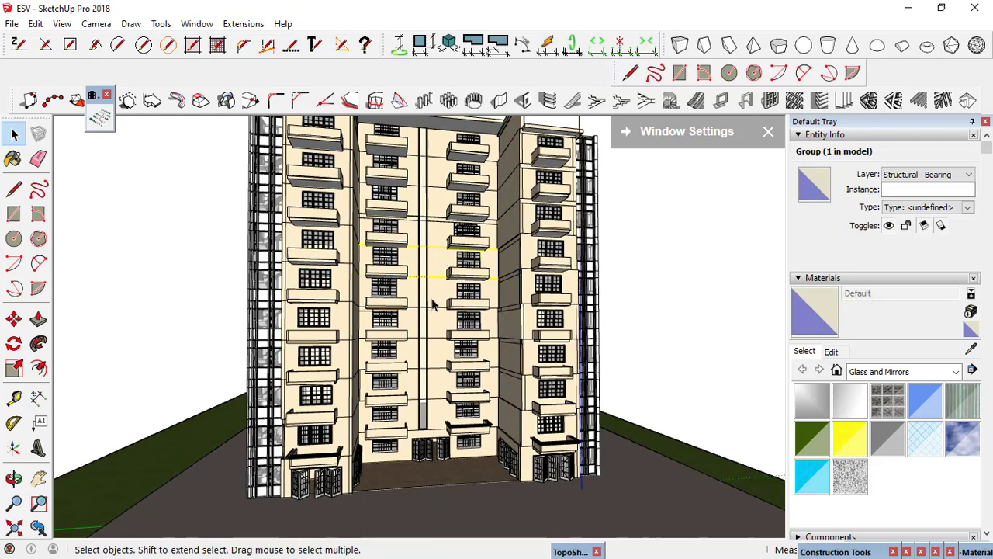
scroll(433, 305, up, 1)
scroll(435, 304, up, 1)
scroll(437, 304, up, 1)
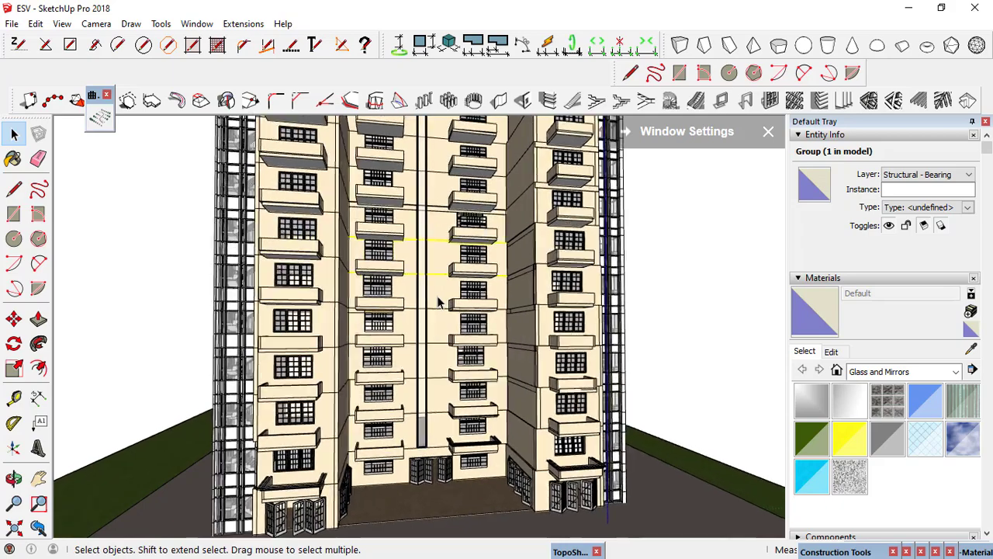
scroll(440, 303, up, 1)
scroll(438, 303, up, 1)
scroll(438, 302, up, 1)
scroll(438, 302, up, 1)
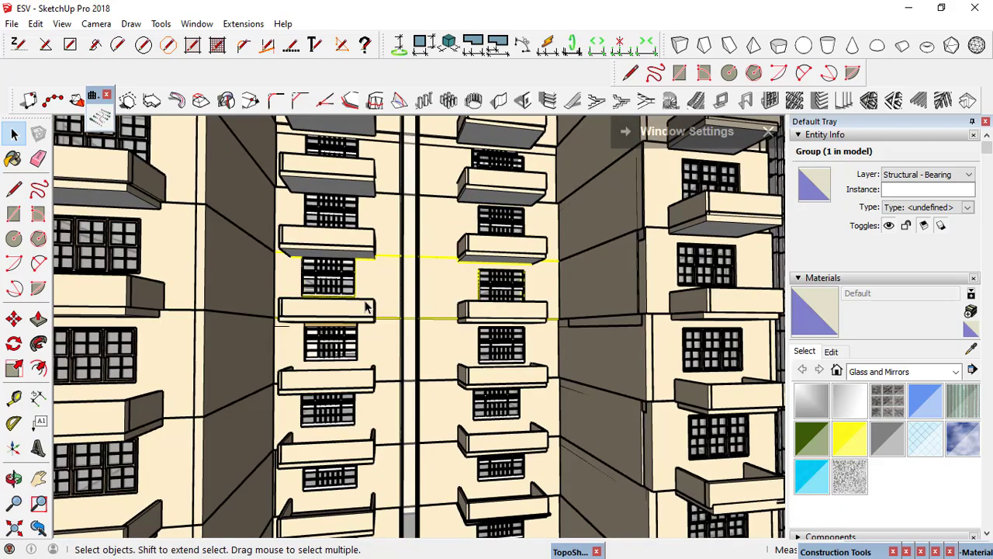
Inspect the facade group's wall band solid, then select the wall band solid group between balcony floors
right_click(412, 365)
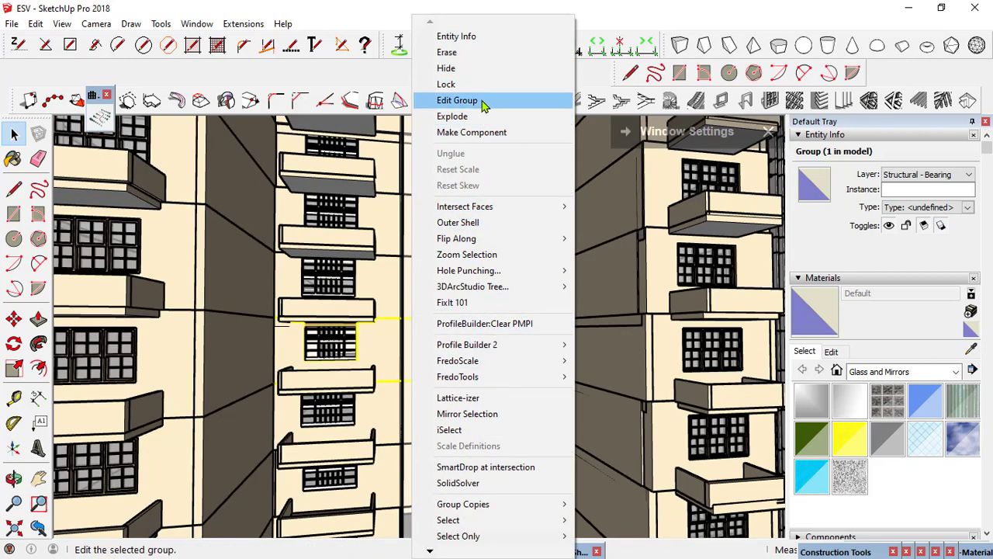
click(466, 100)
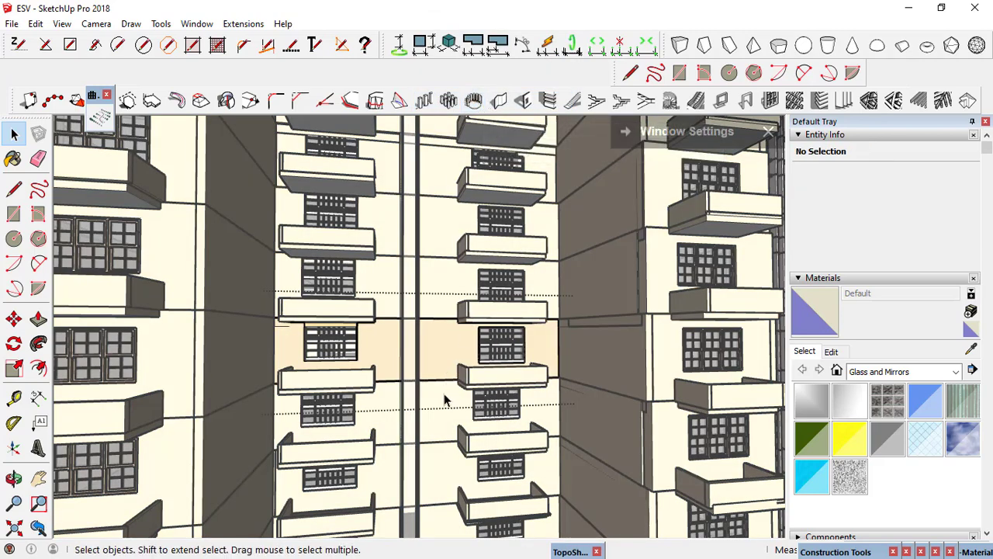
click(449, 361)
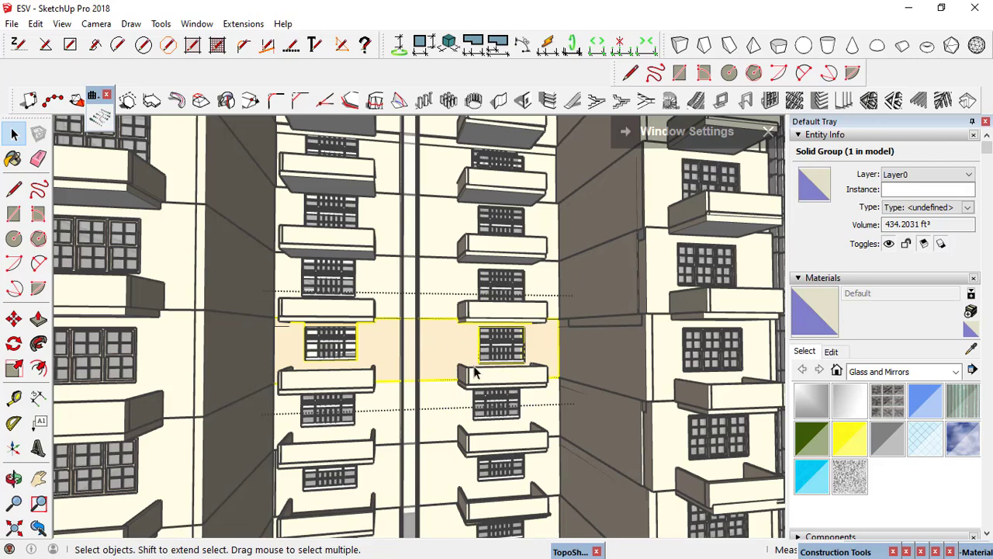
key(ctrl+t)
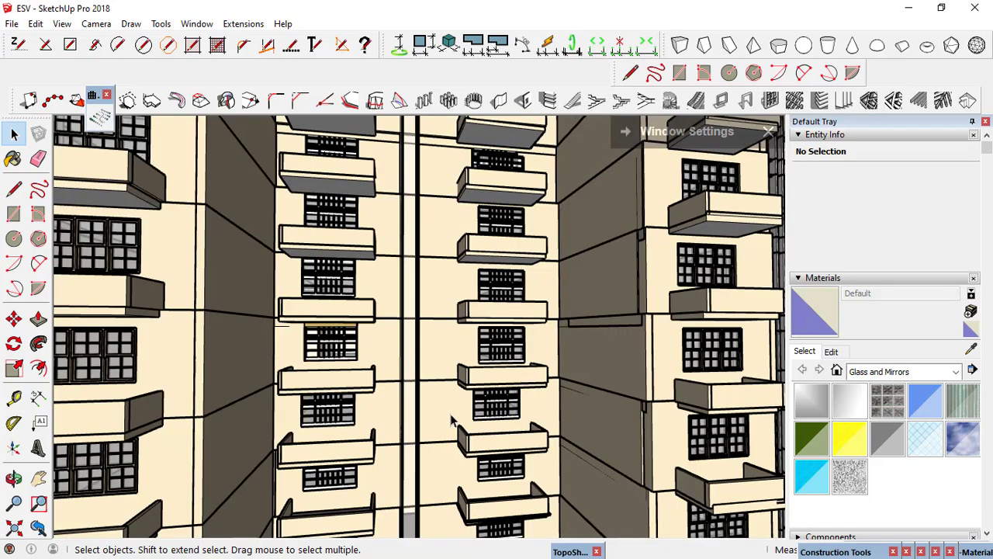
click(450, 420)
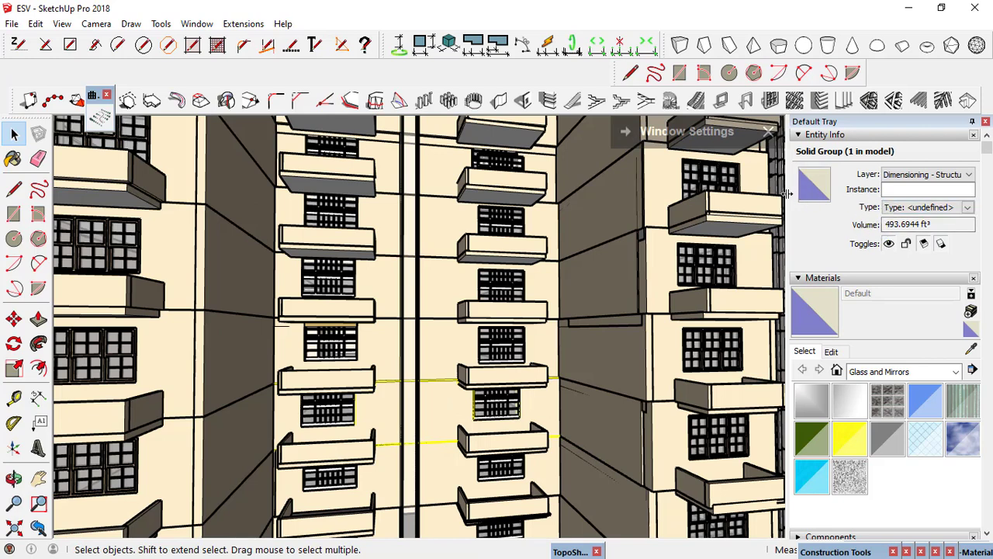
Raise the Paint - Sand Beige material's brightness to the top, turning it pale cream
click(815, 184)
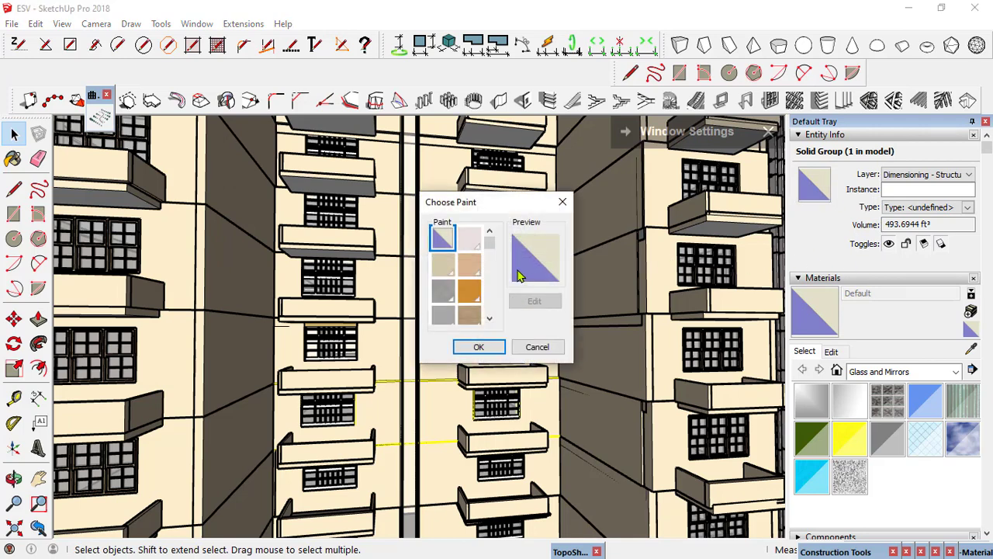
click(440, 275)
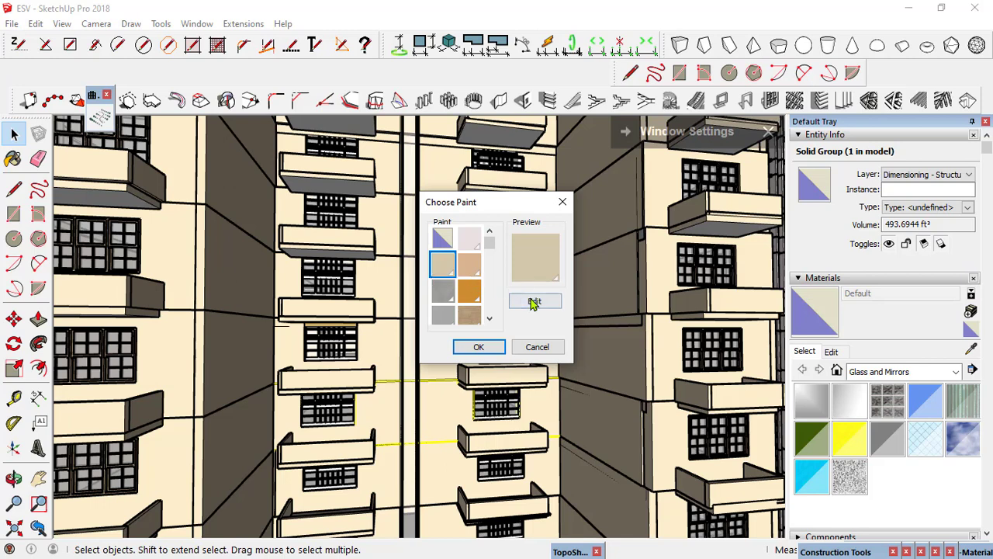
click(534, 303)
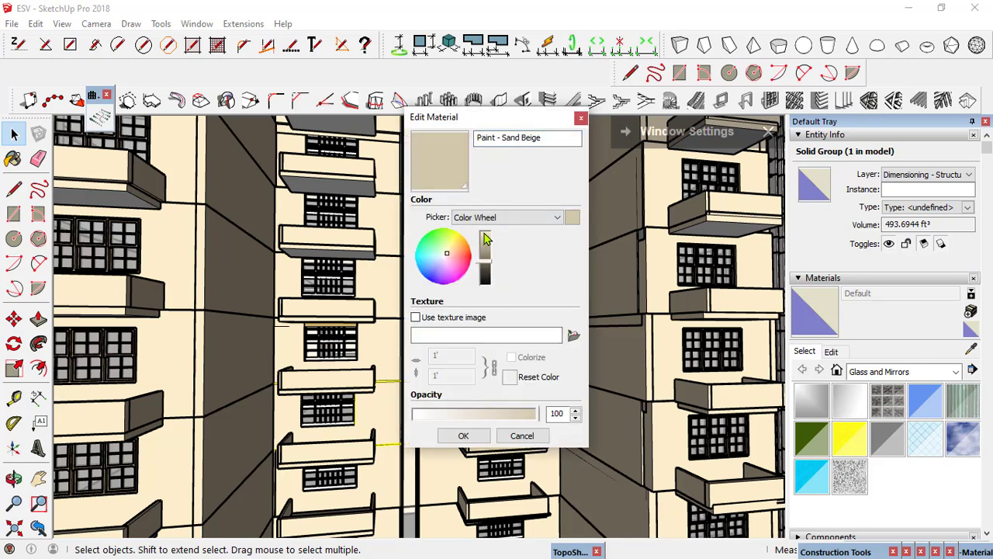
click(484, 233)
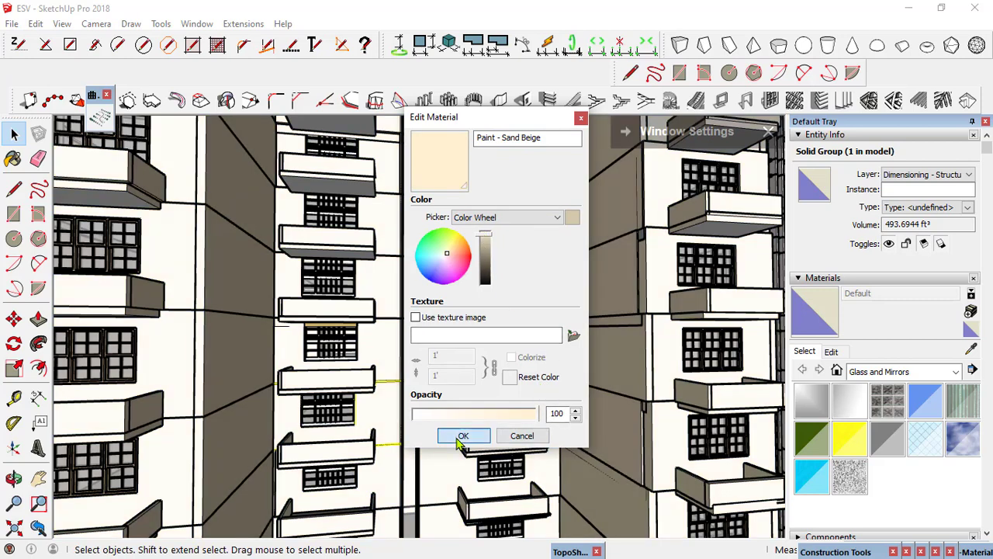
click(463, 436)
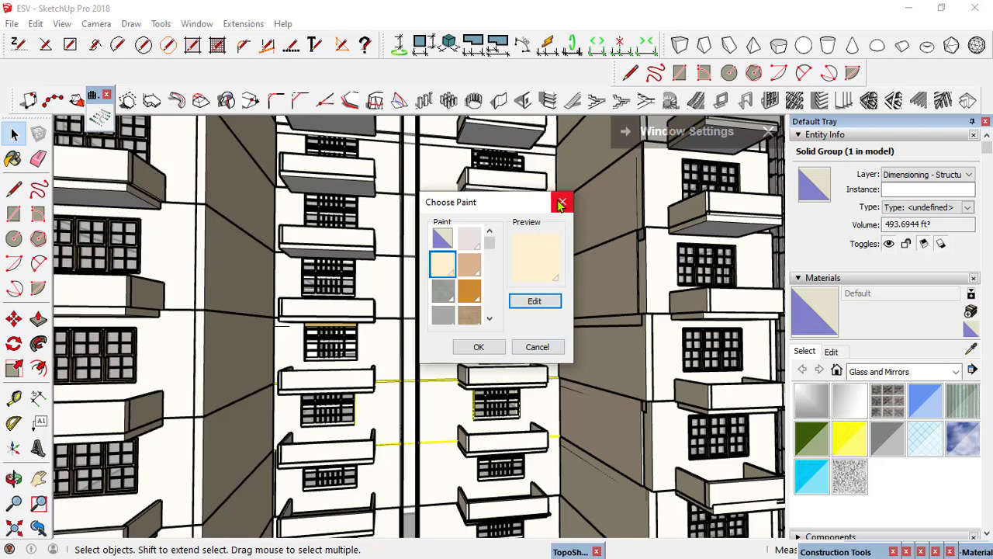
click(478, 348)
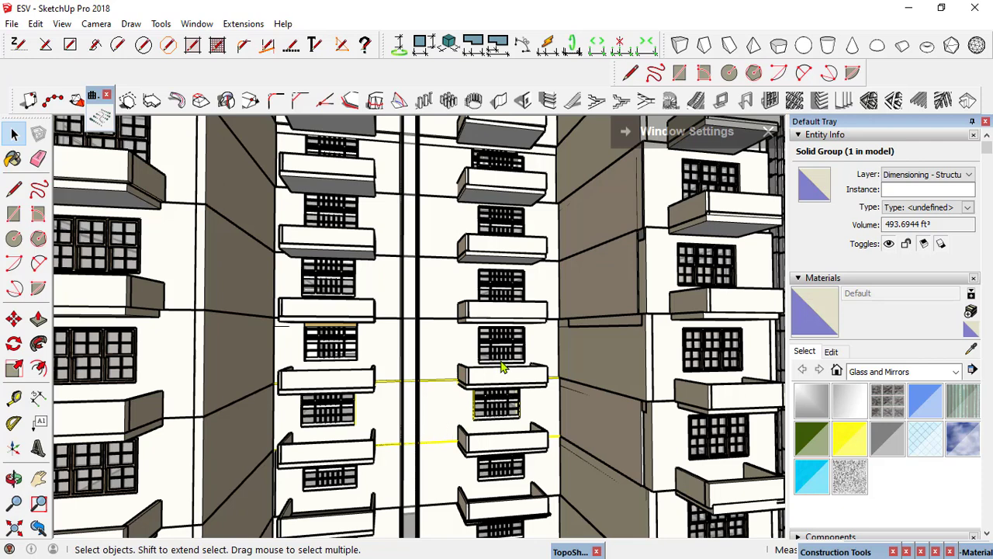
Select the group above, then close the 'Don't Panic!' model-repair prompt
click(548, 347)
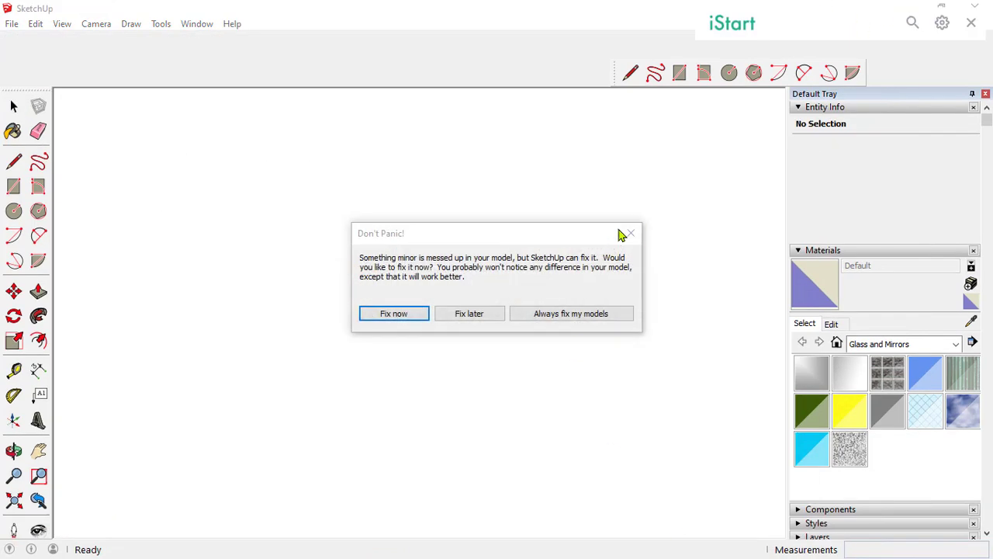
click(629, 234)
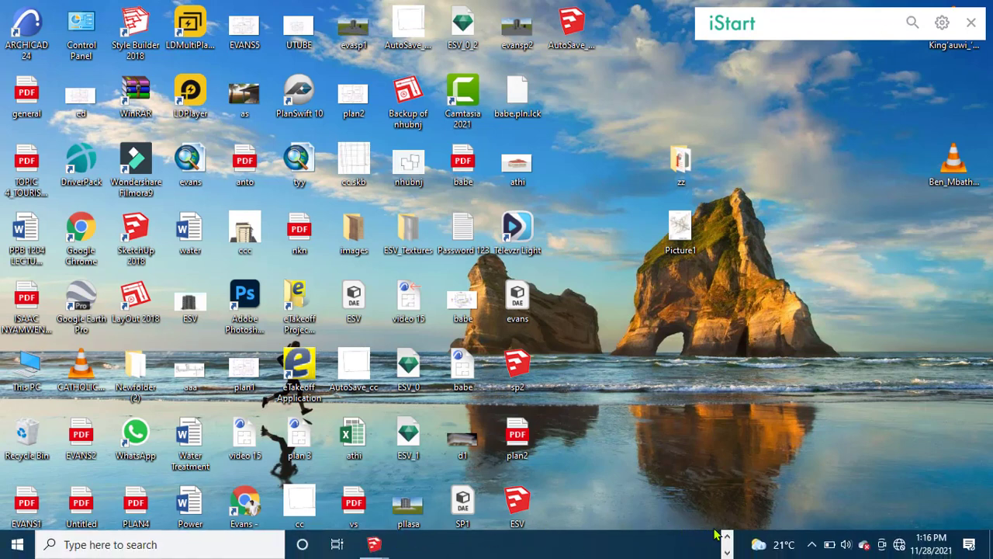
Reveal the hidden pinned program icons on the Windows taskbar
click(726, 539)
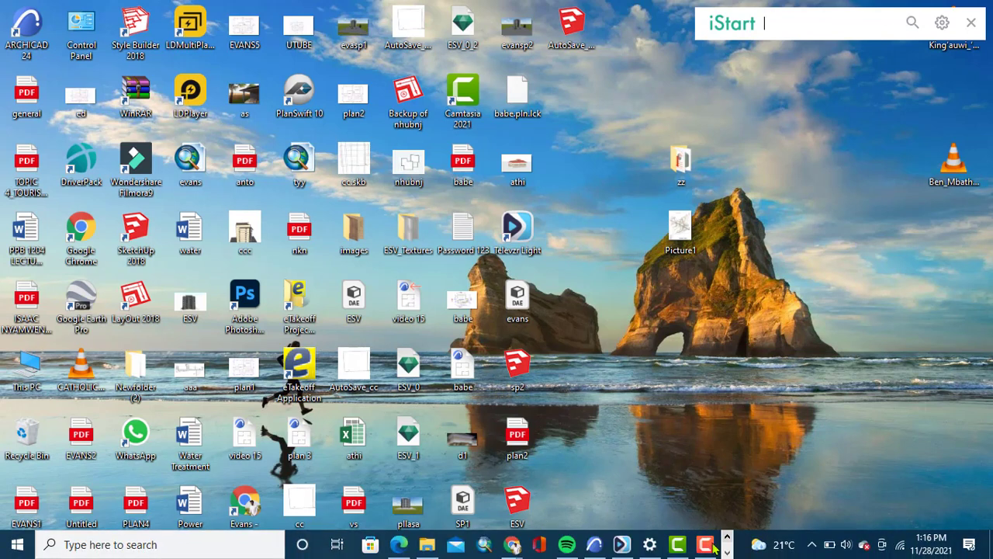